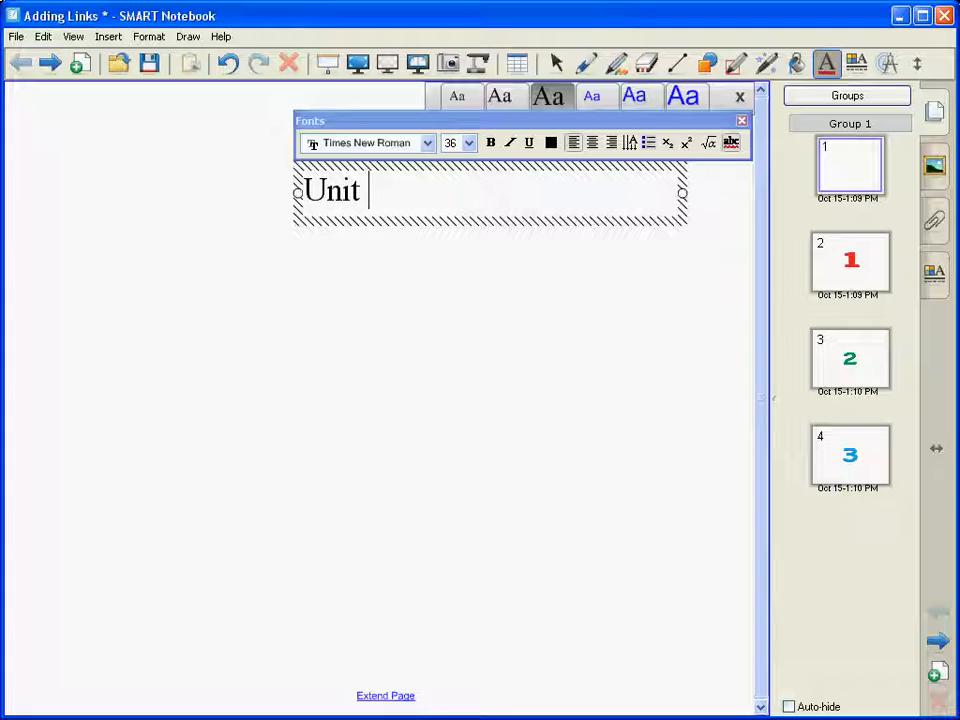
type("5")
left_click(557, 63)
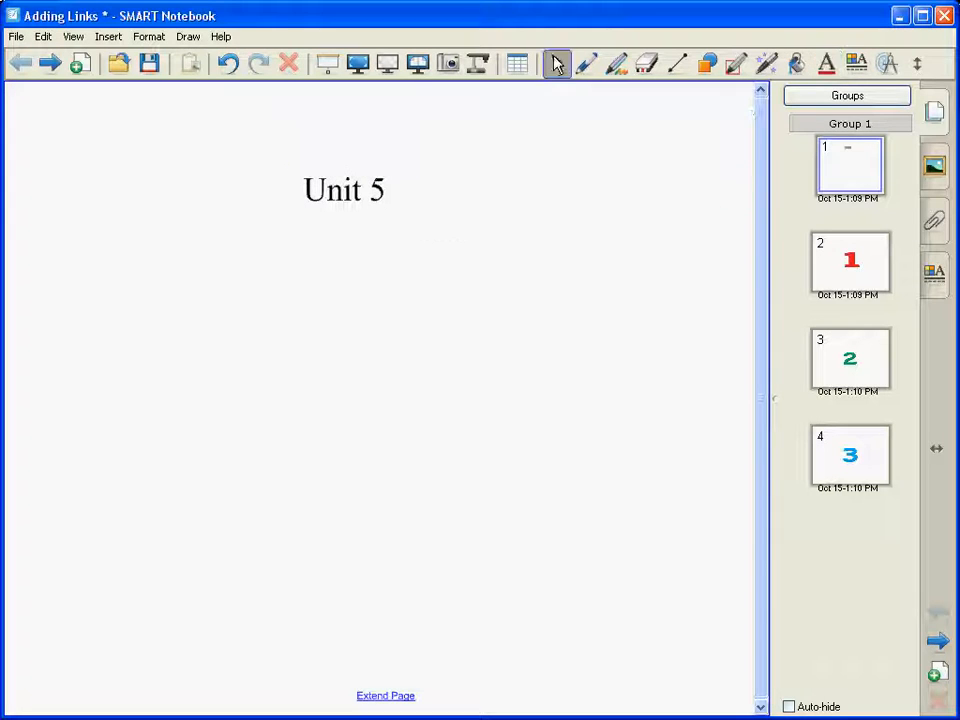
left_click(345, 192)
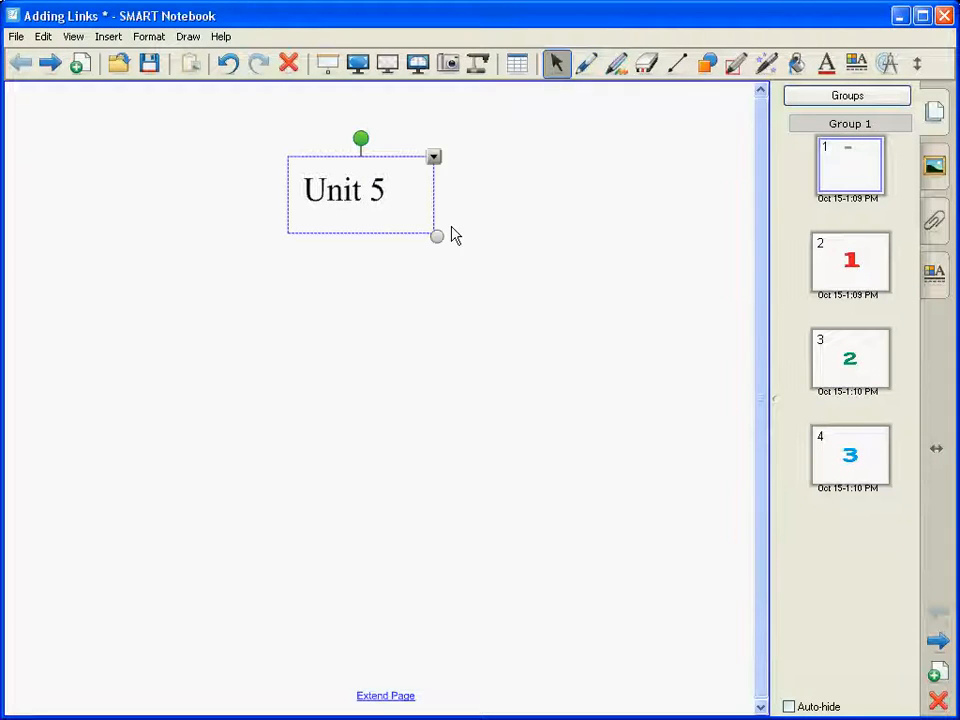
left_click(434, 160)
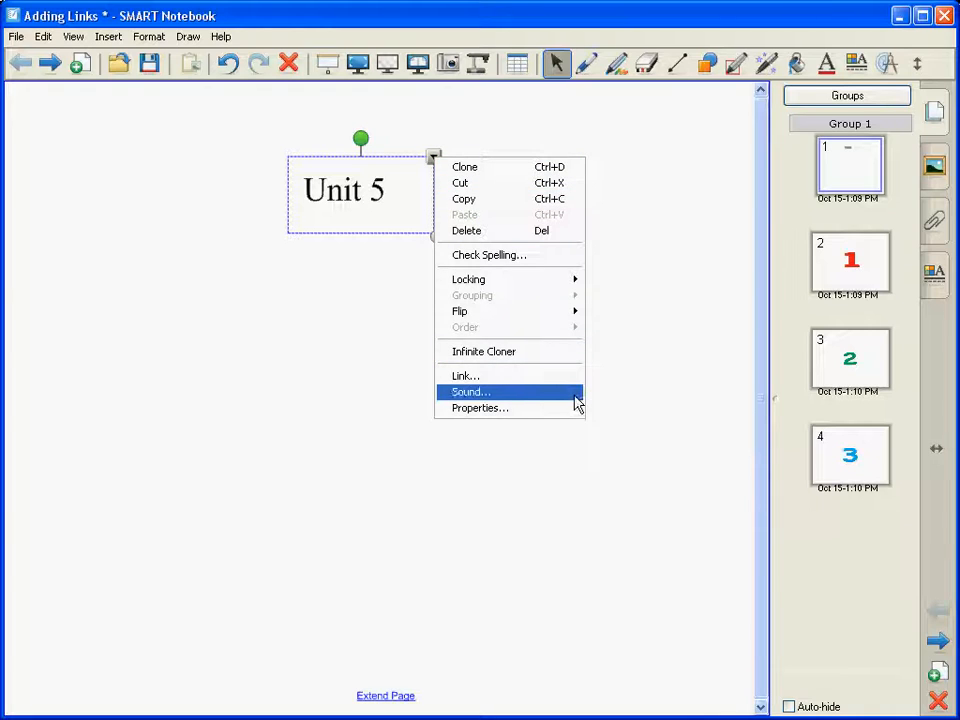
left_click(466, 377)
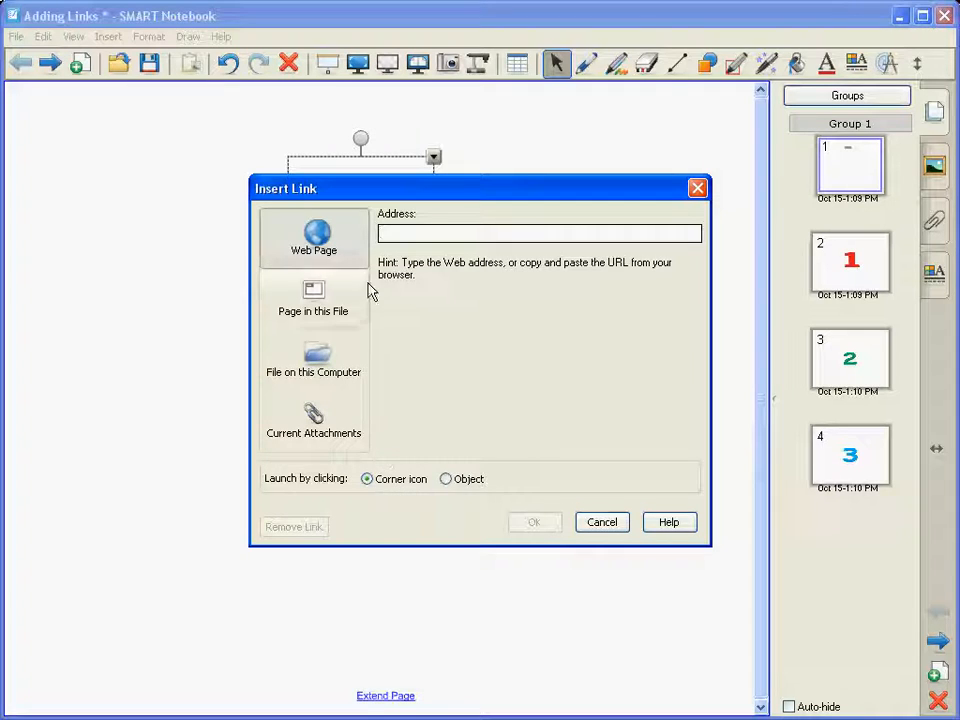
left_click(447, 481)
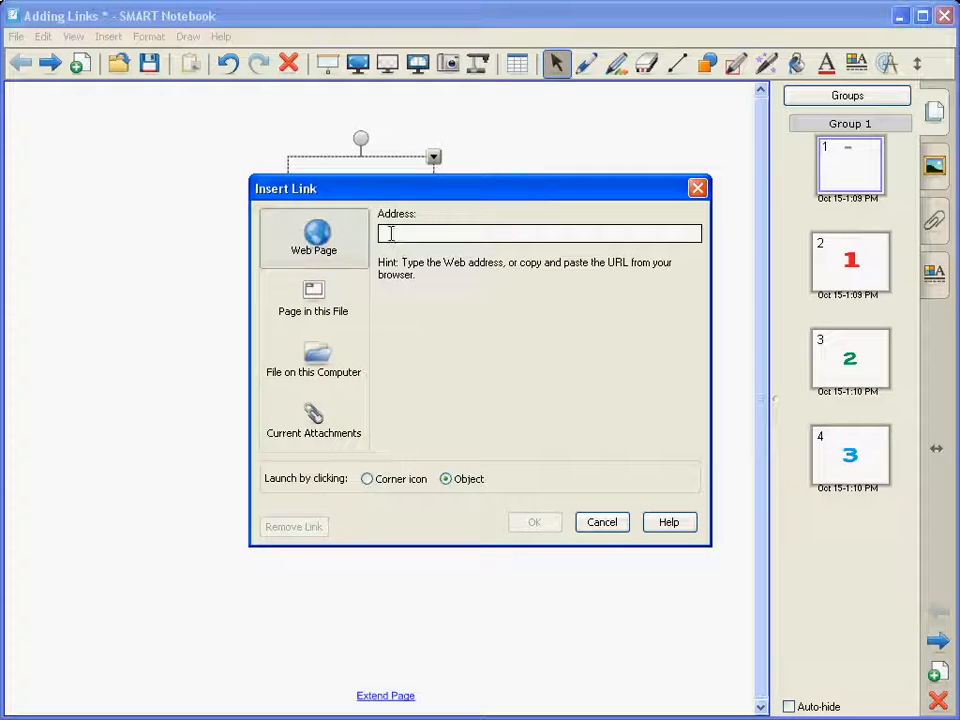
type("htt")
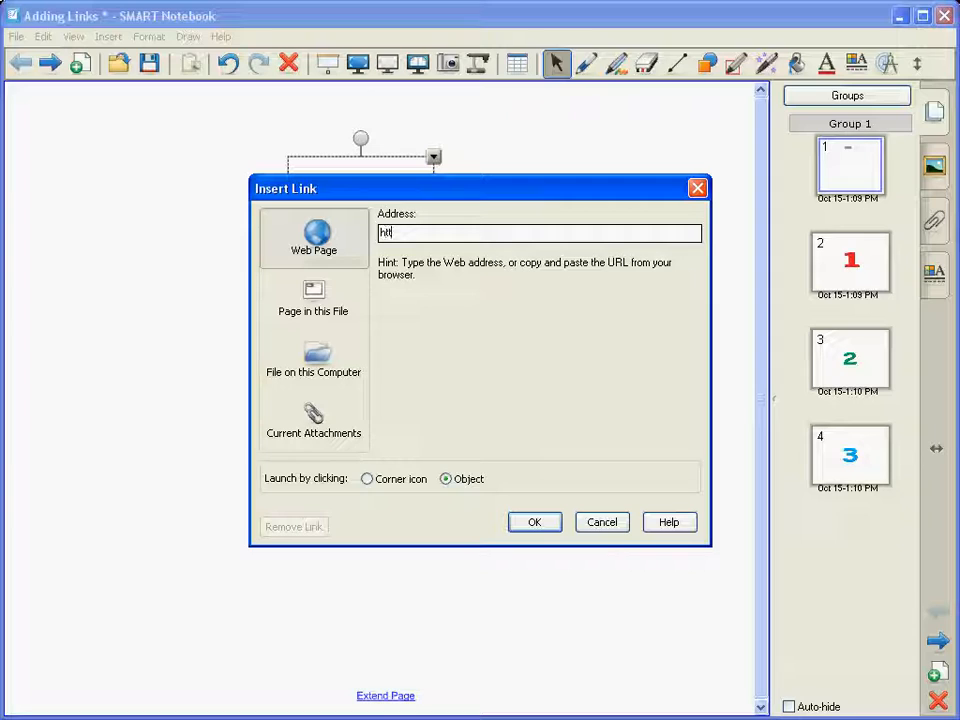
type("p:www.")
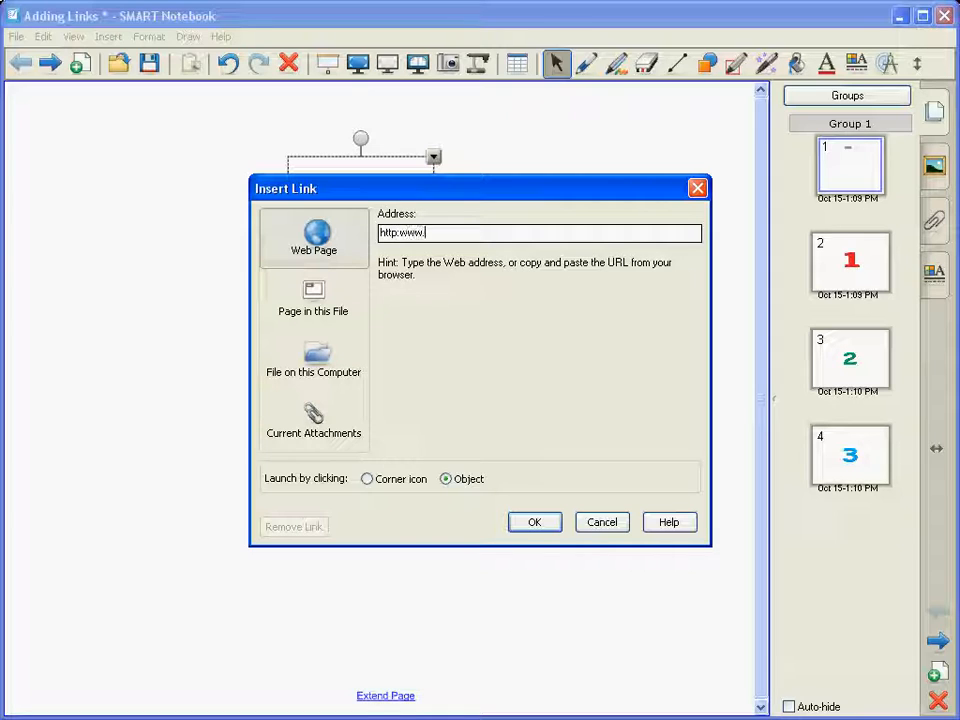
type("unit5.org")
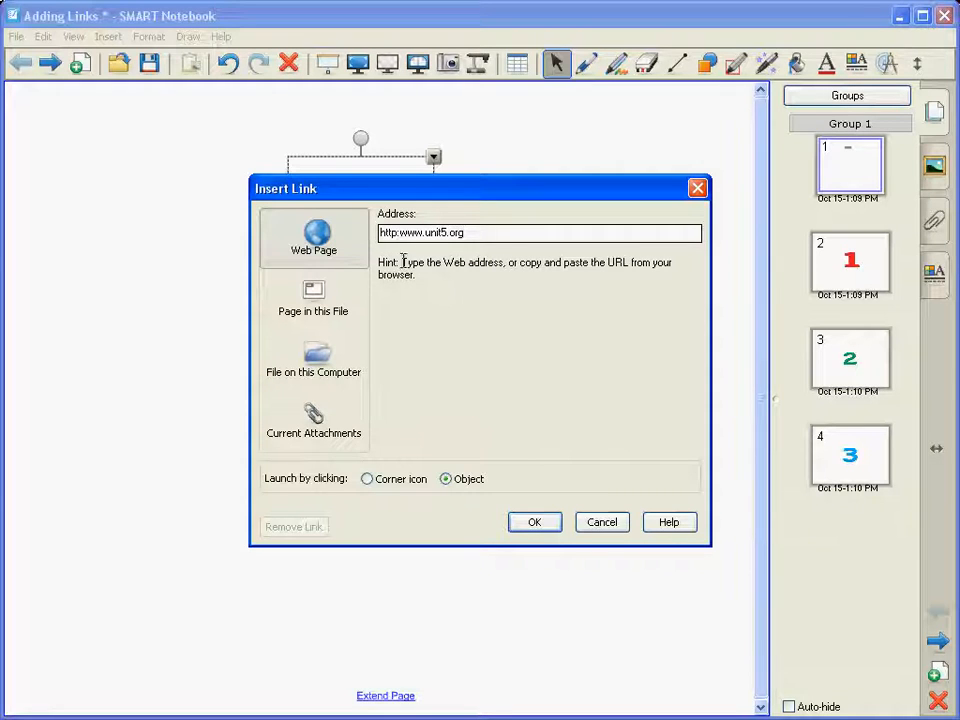
left_click(534, 522)
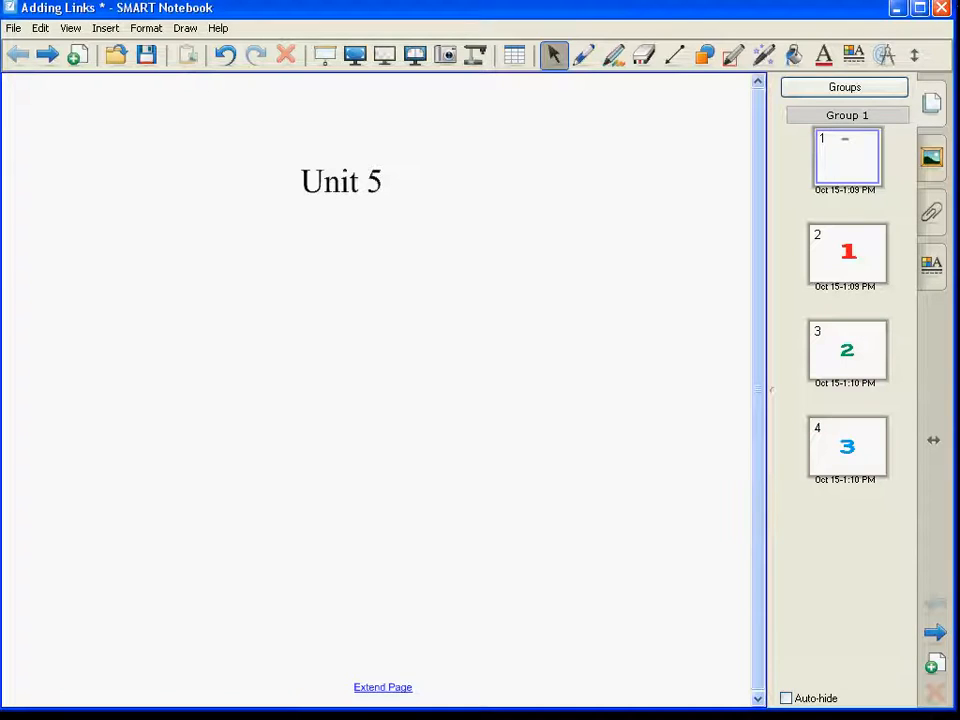
- Test the web link on the "Unit 5" text, and close the web page that it launches
left_click(345, 182)
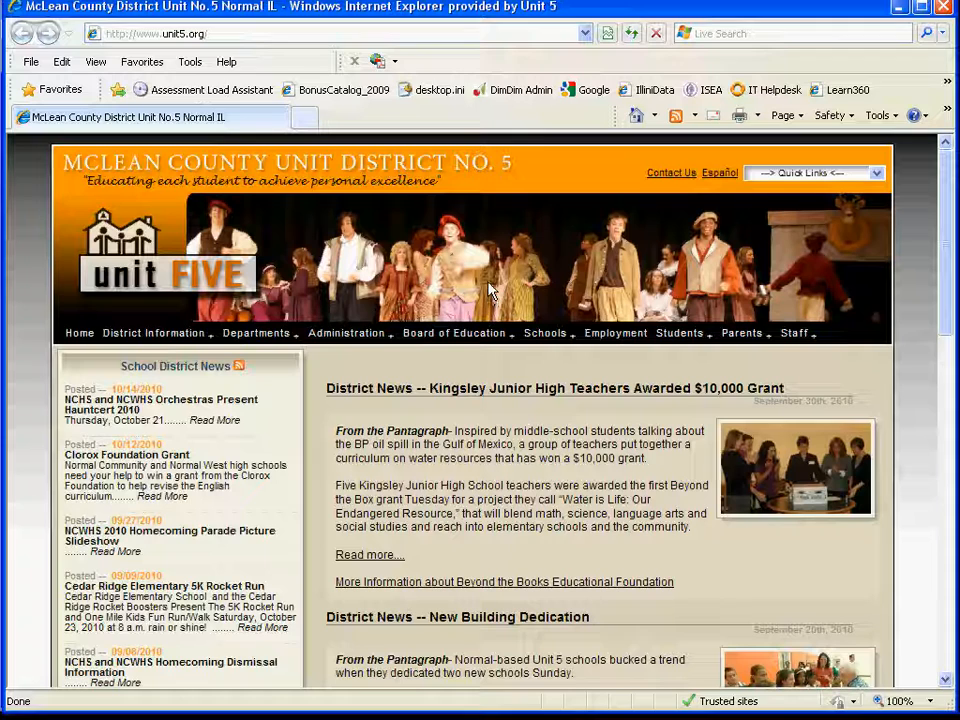
left_click(943, 8)
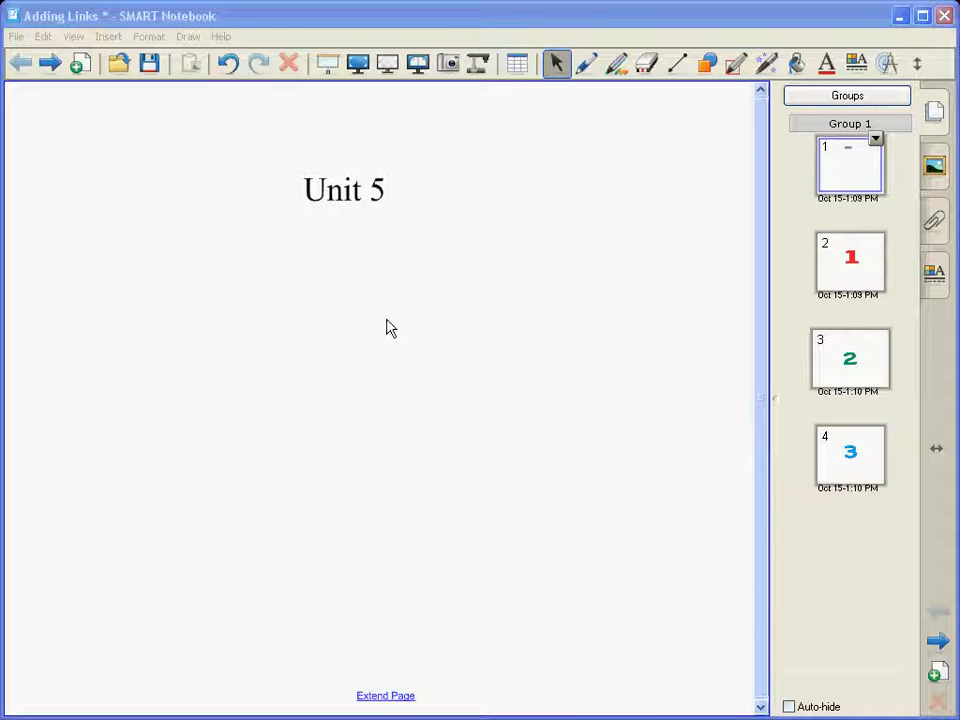
- Add the text "Link to Slide" below "Unit 5" and shift it slightly left to line up beneath it
double_click(303, 260)
type("L")
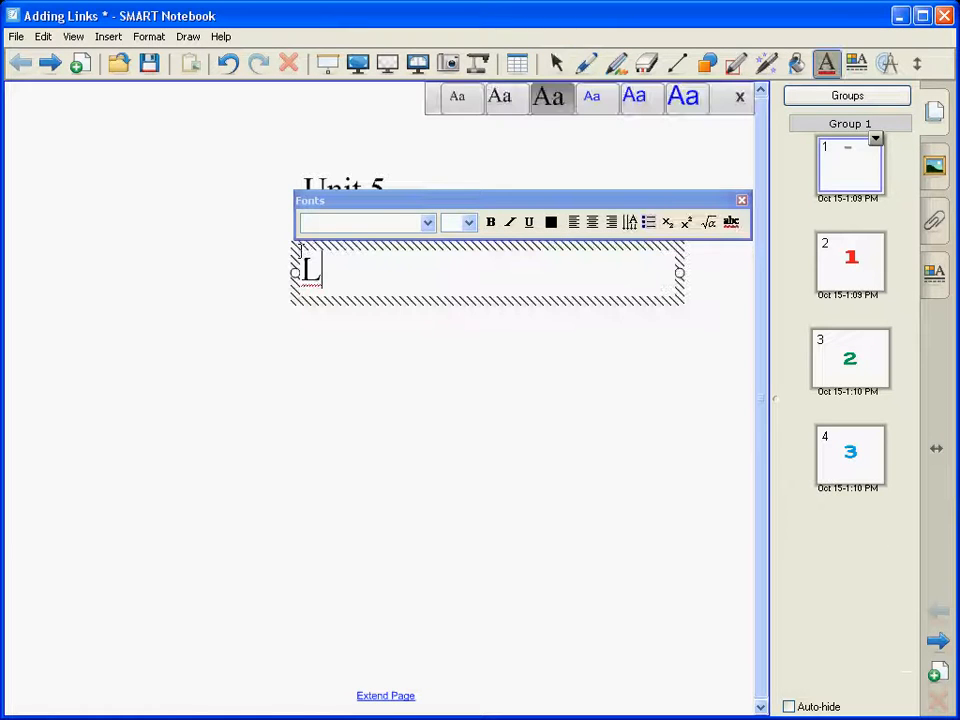
type("ink to Slide")
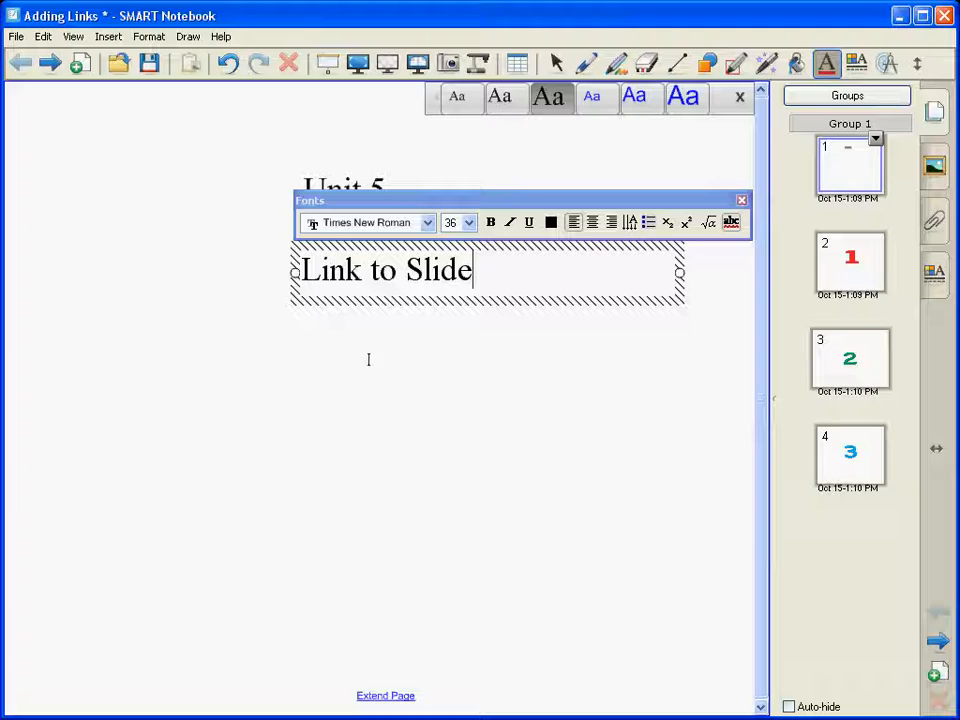
left_click(556, 62)
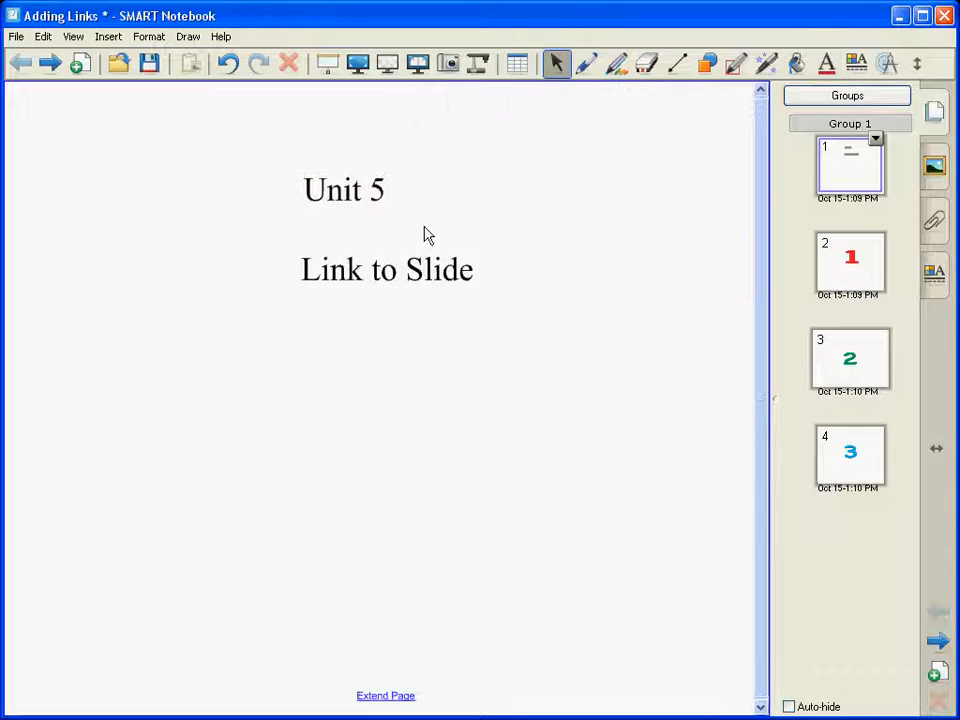
left_click_drag(405, 271, 381, 277)
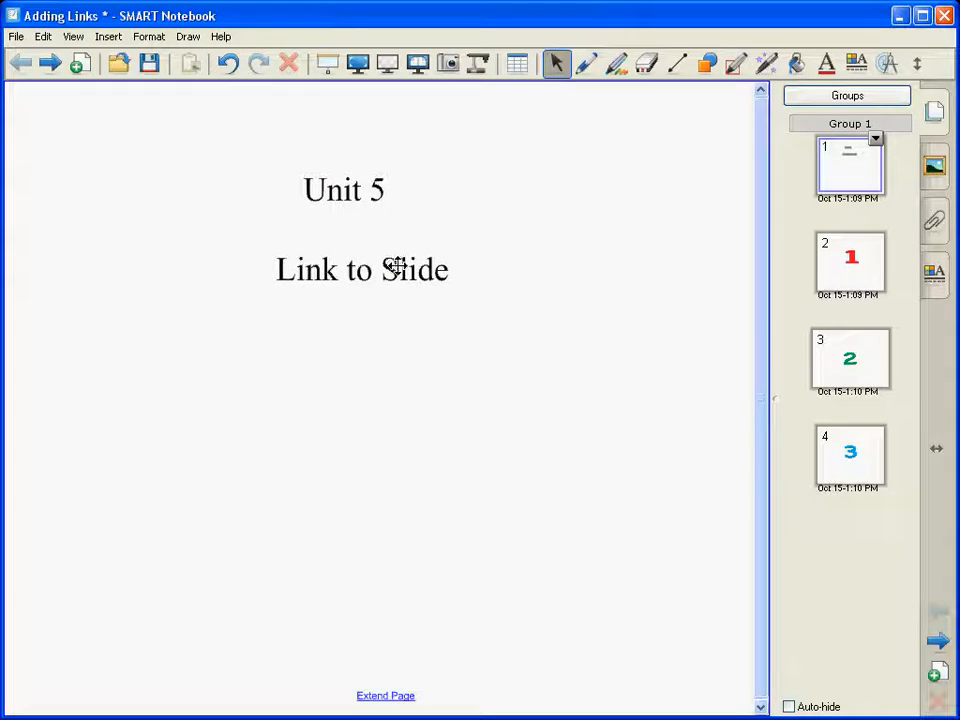
- Preview the pages in this file as targets for the "Link to Slide" text, and link it to page 2 with the corner icon as launcher
left_click(496, 236)
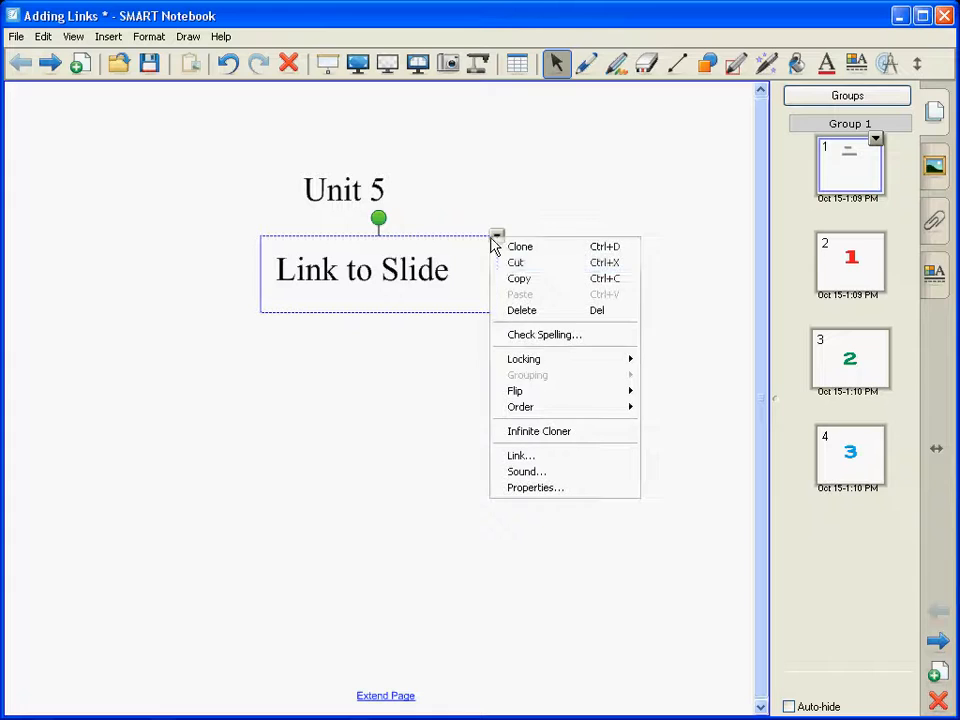
left_click(542, 455)
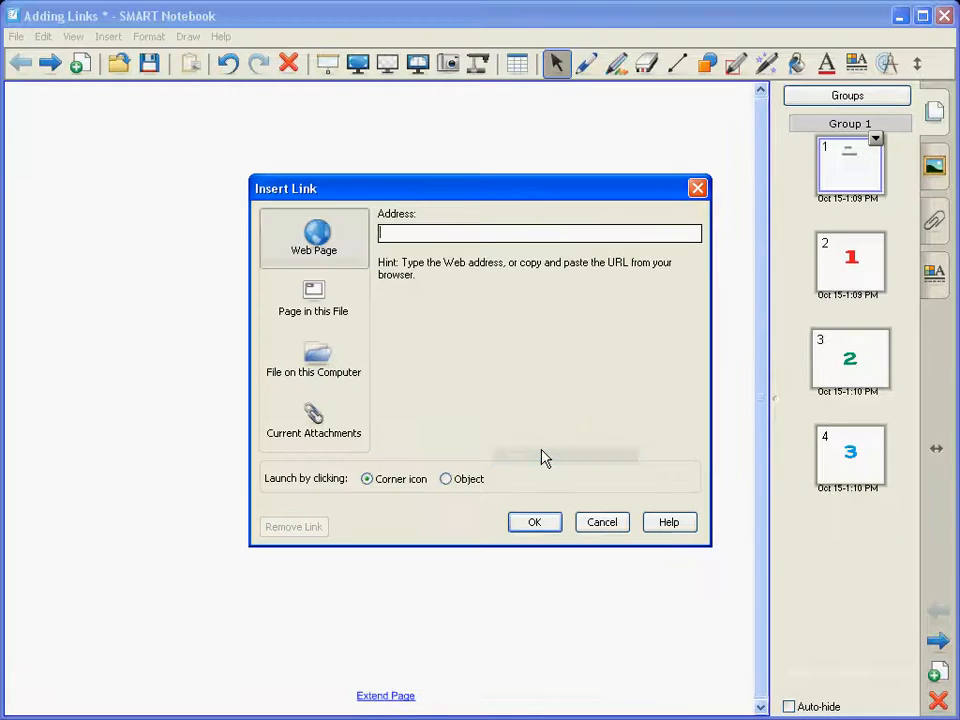
left_click(321, 303)
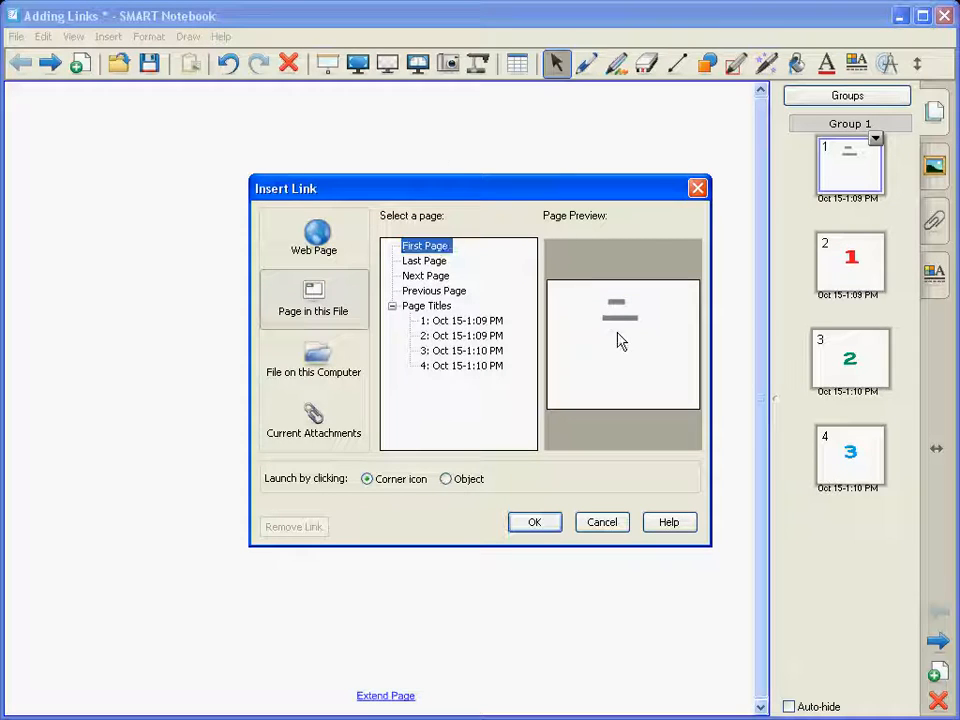
left_click(428, 262)
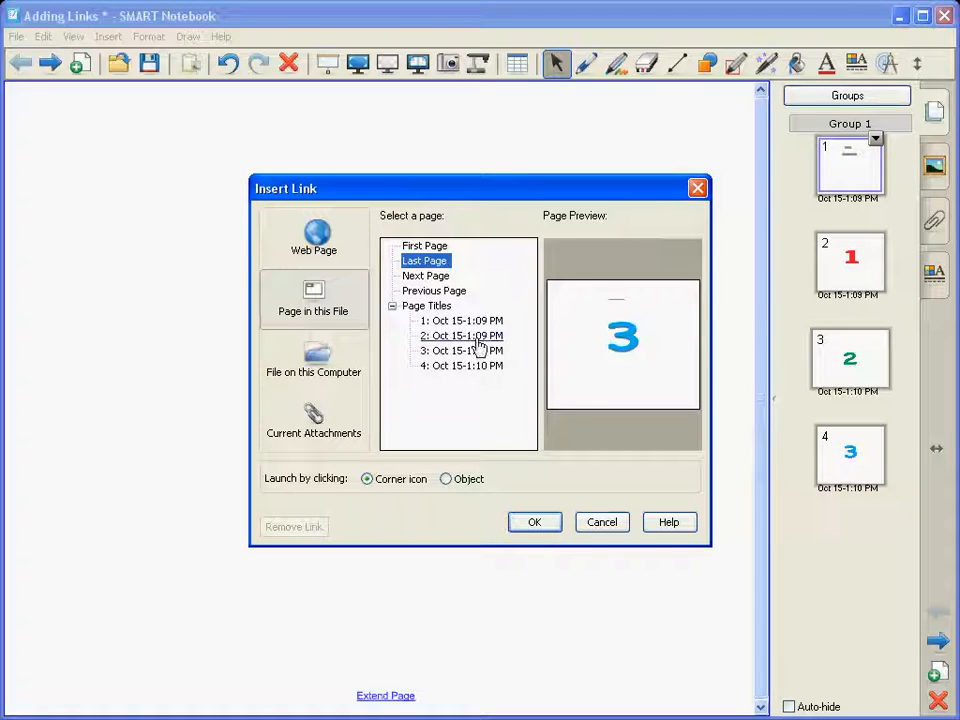
left_click(432, 278)
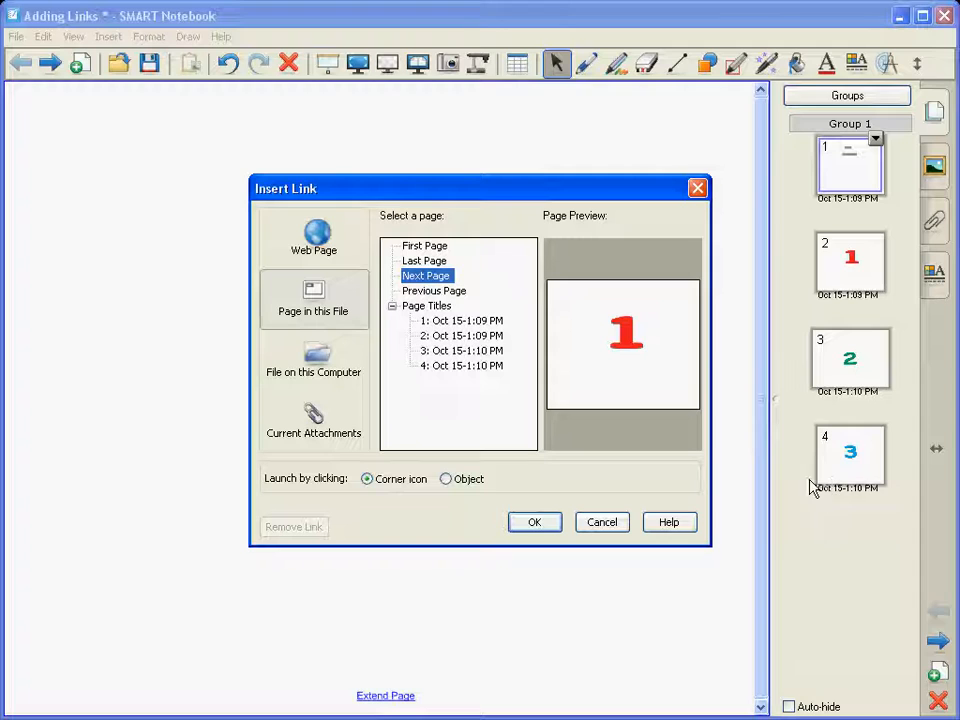
left_click(476, 337)
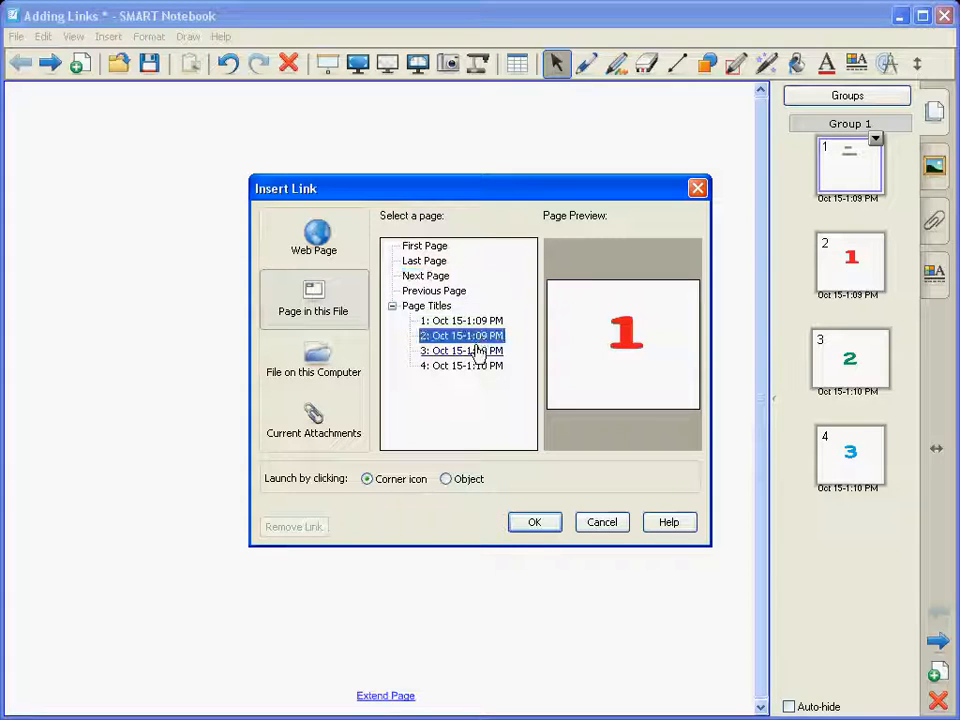
left_click(477, 352)
left_click(476, 366)
left_click(476, 350)
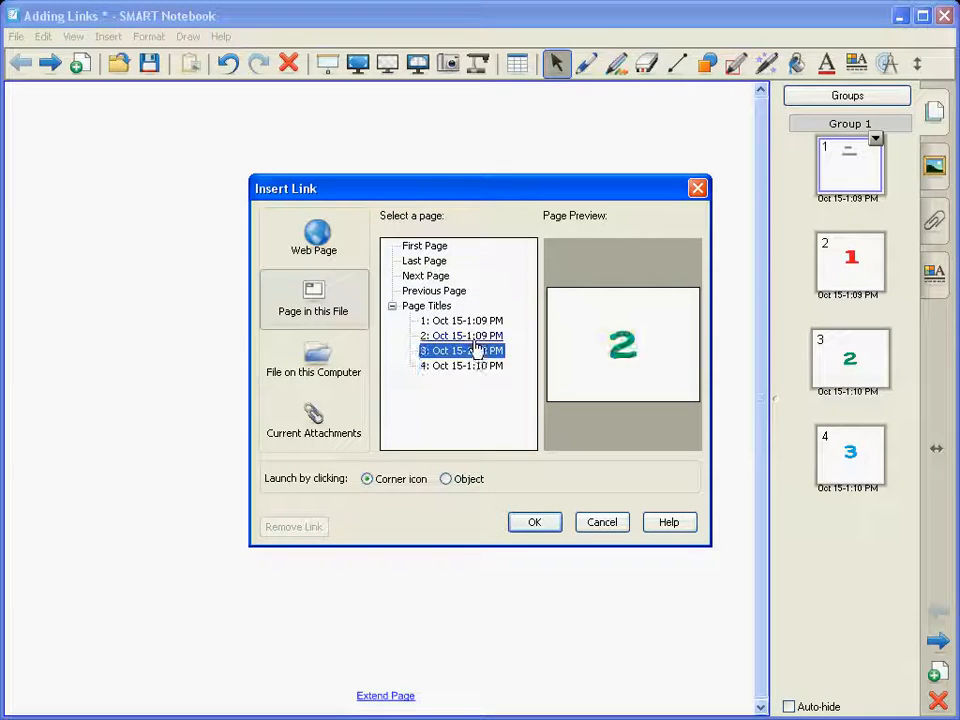
left_click(476, 337)
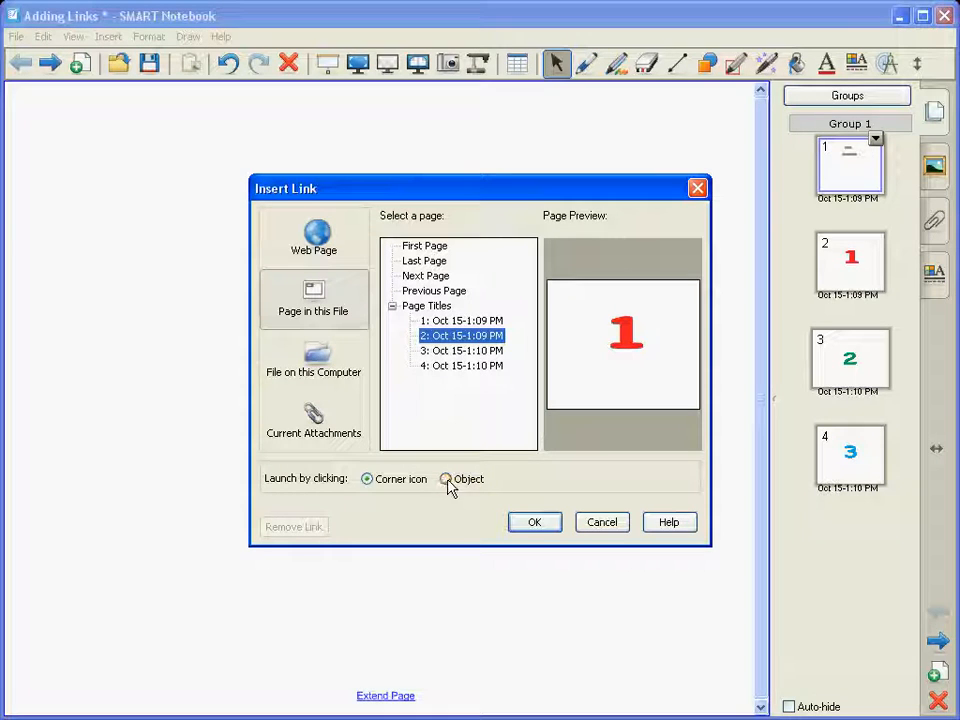
left_click(368, 479)
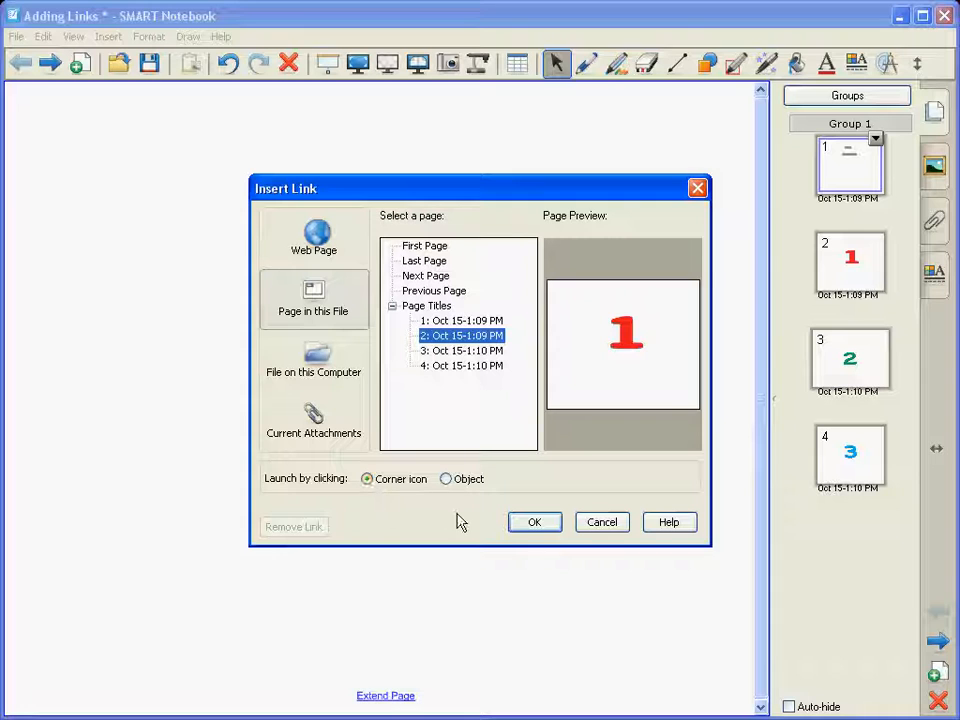
left_click(536, 525)
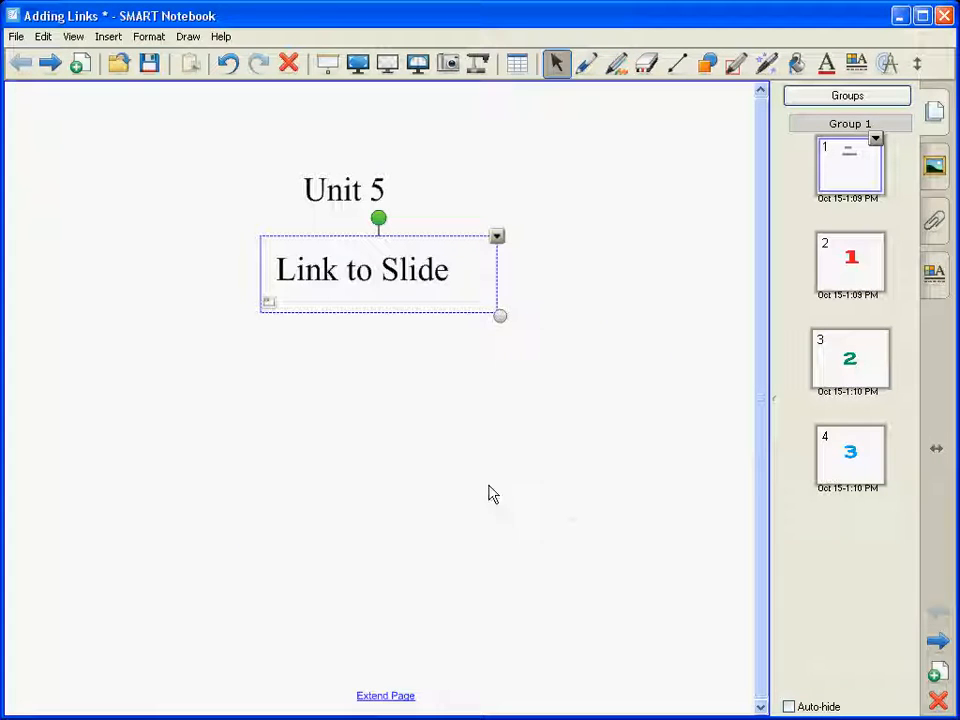
left_click(285, 349)
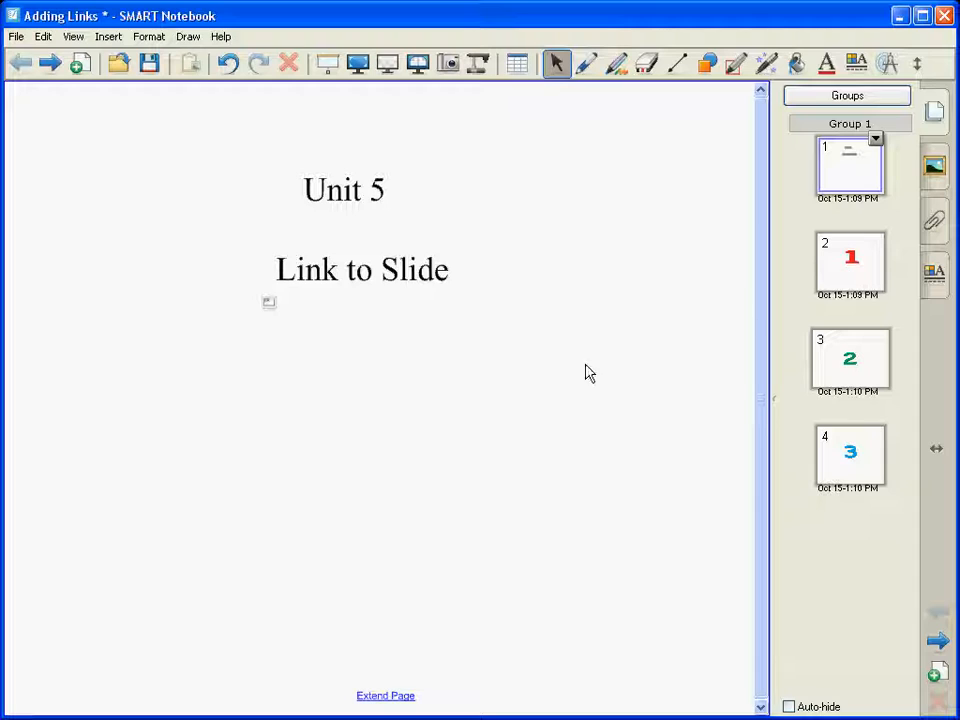
- Test the page link through the corner icon of "Link to Slide", and return to page 1
left_click(270, 304)
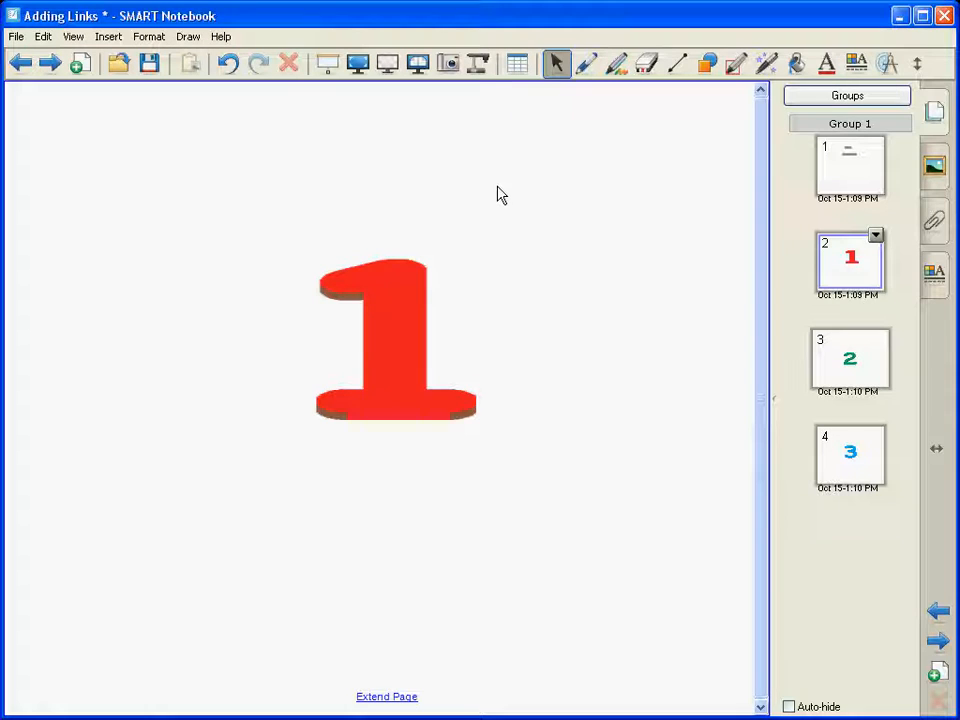
left_click(857, 178)
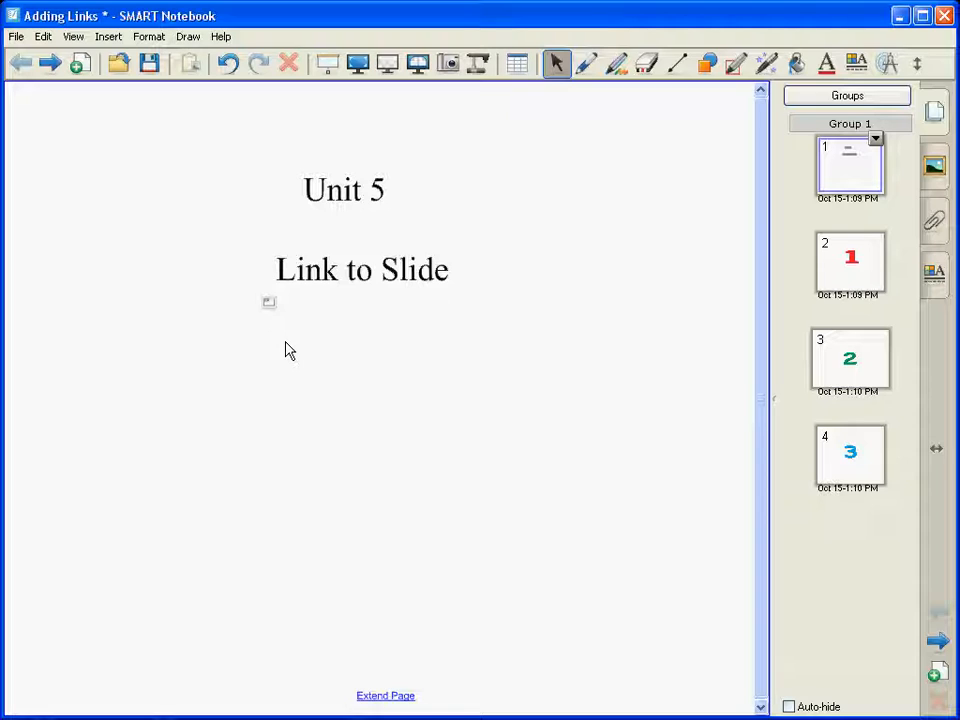
- Add the text "Link to a Document" below "Link to Slide" and move it slightly left to centre it beneath
type("Li")
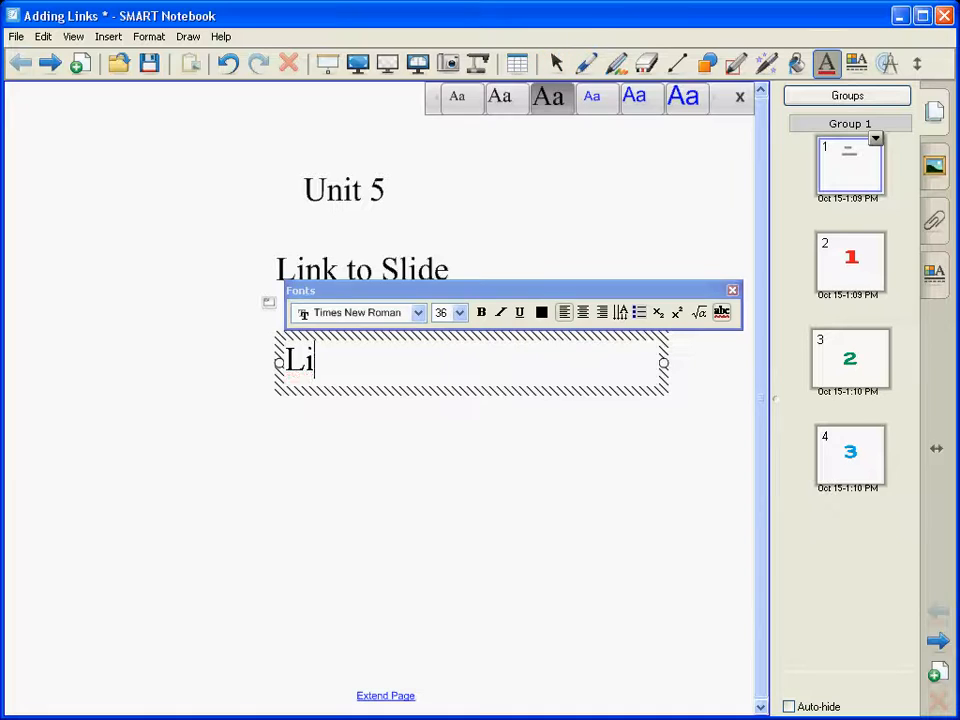
type("nk to a")
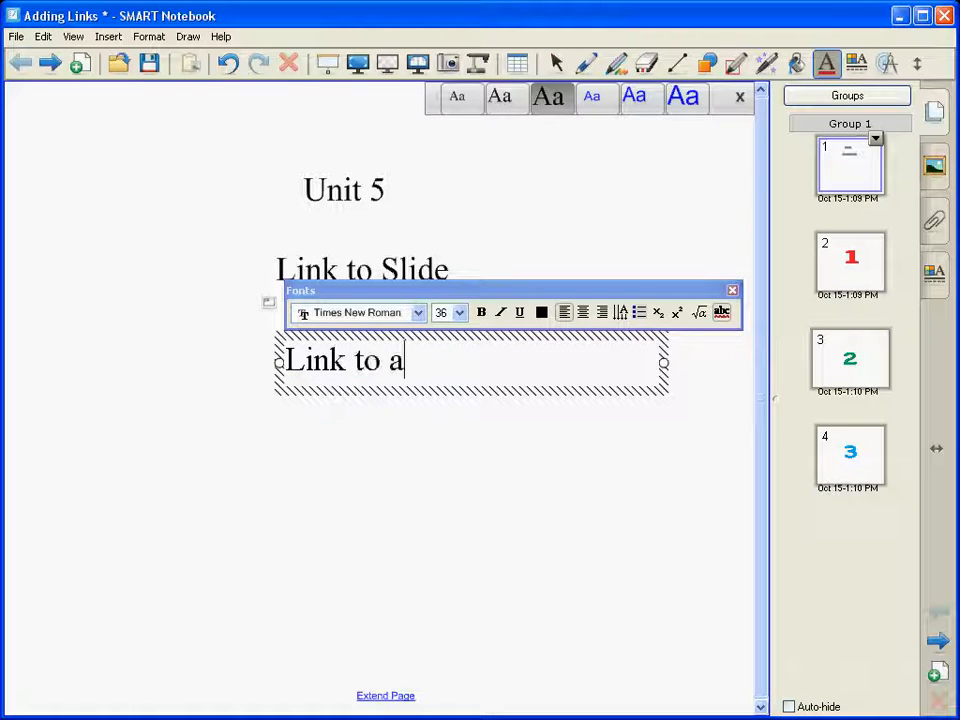
type(" Document")
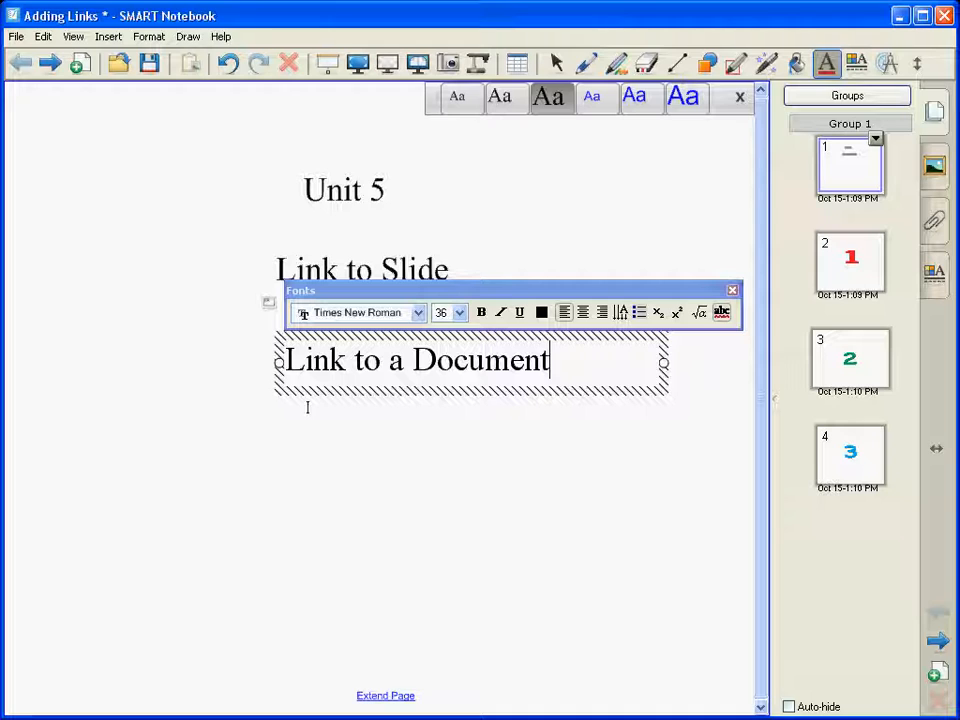
left_click(353, 459)
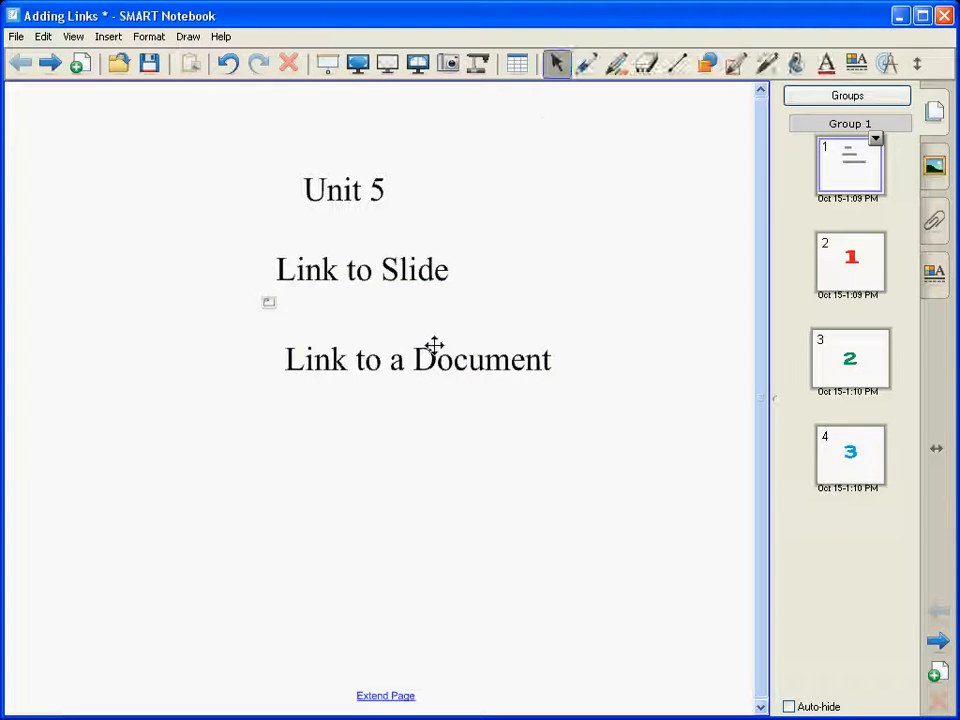
mouse_move(433, 350)
left_mouse_down()
mouse_move(414, 371)
mouse_move(392, 373)
mouse_move(391, 356)
left_mouse_up()
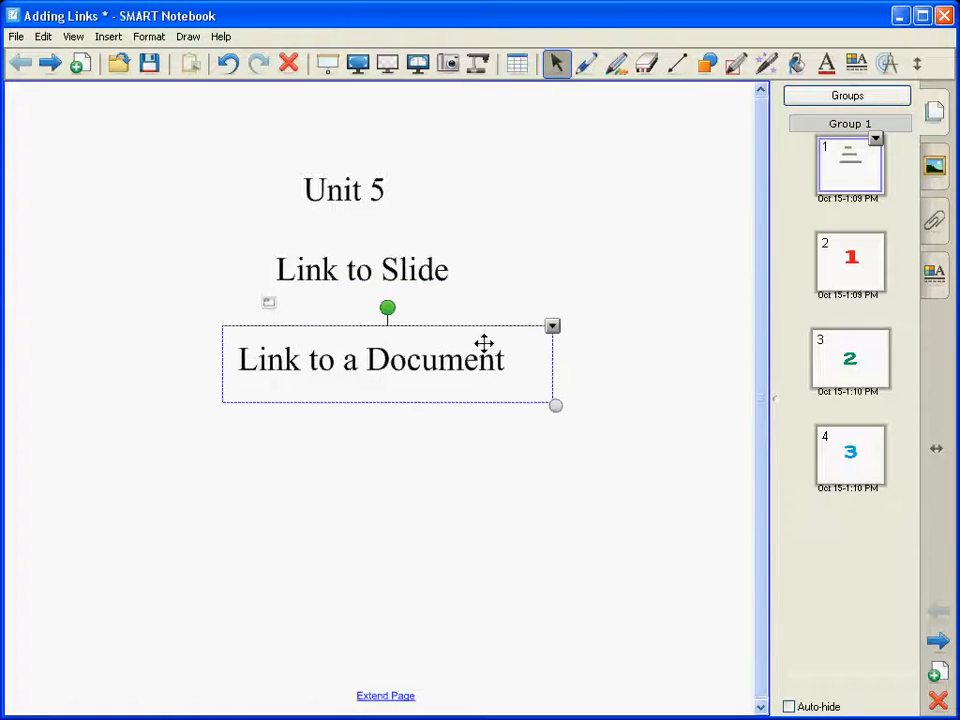
- Start a link on the "Link to a Document" text and choose "Object Manipulaiton - Magic Tunnel.notebook" from this computer as its target file
left_click(552, 327)
left_click(588, 537)
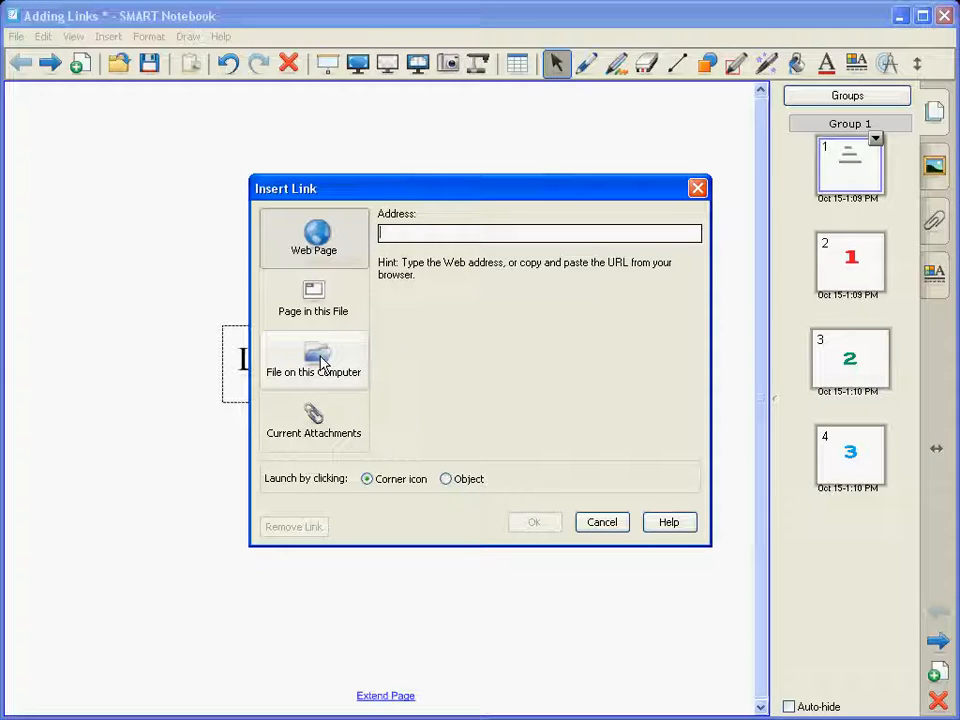
left_click(320, 362)
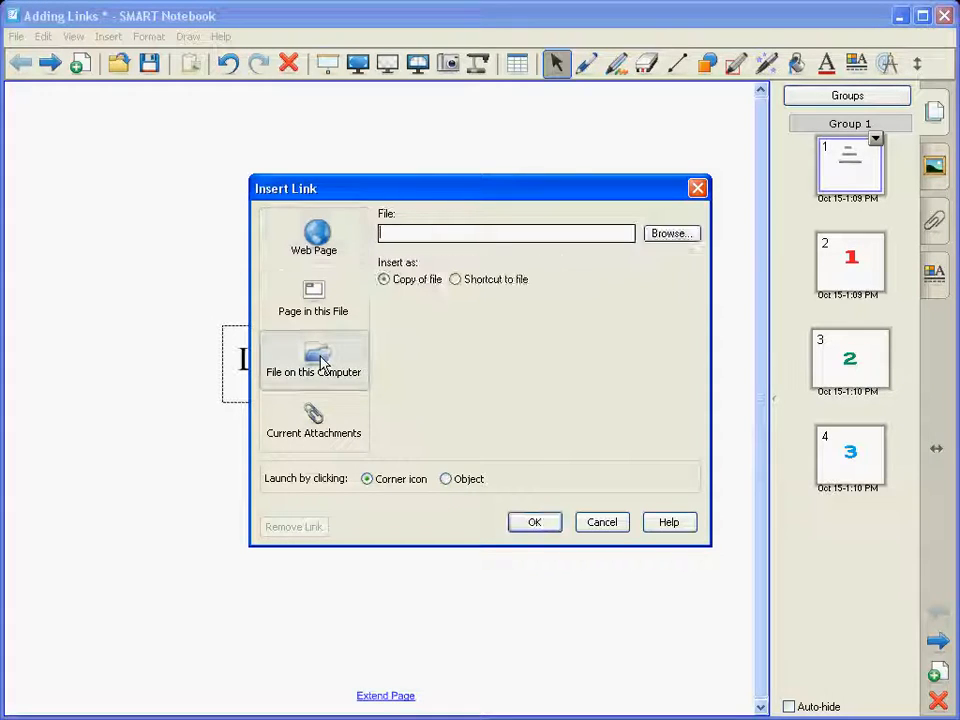
left_click(686, 236)
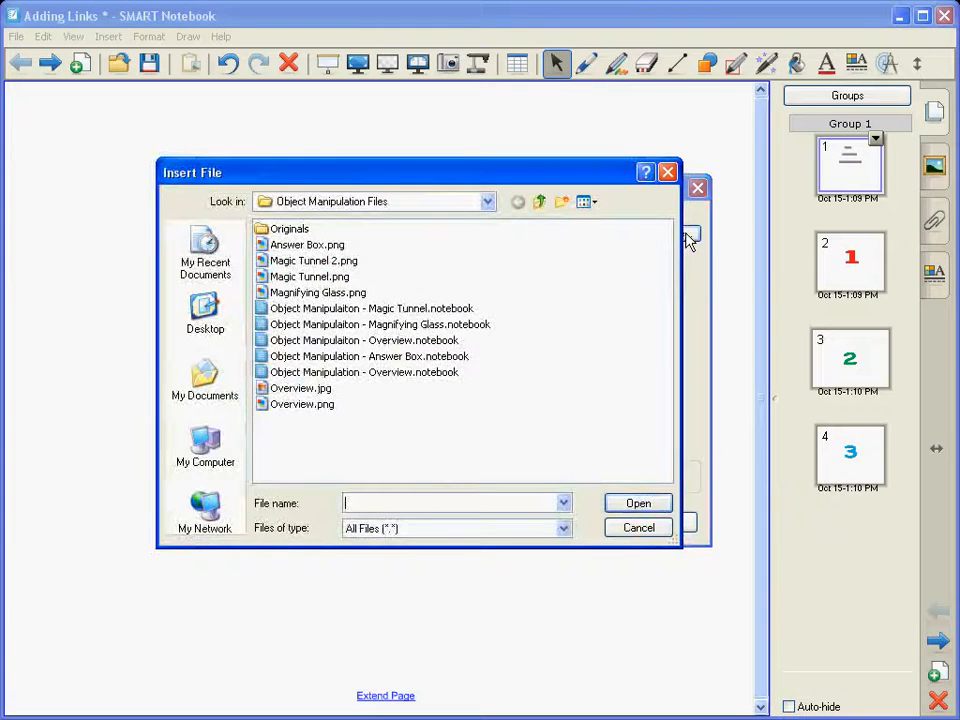
left_click(363, 312)
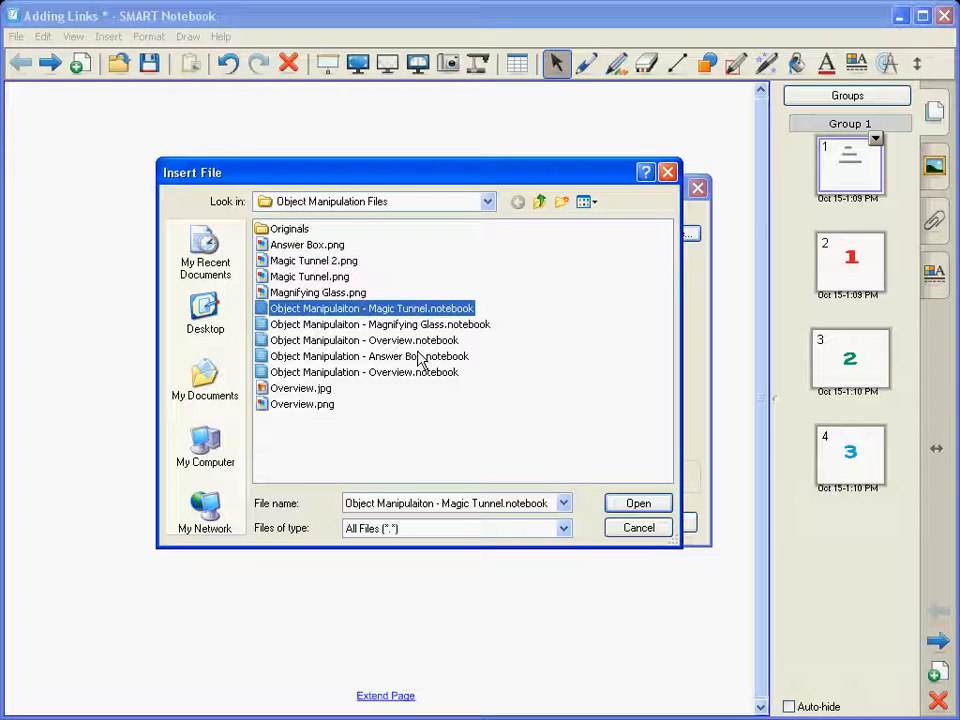
left_click(636, 503)
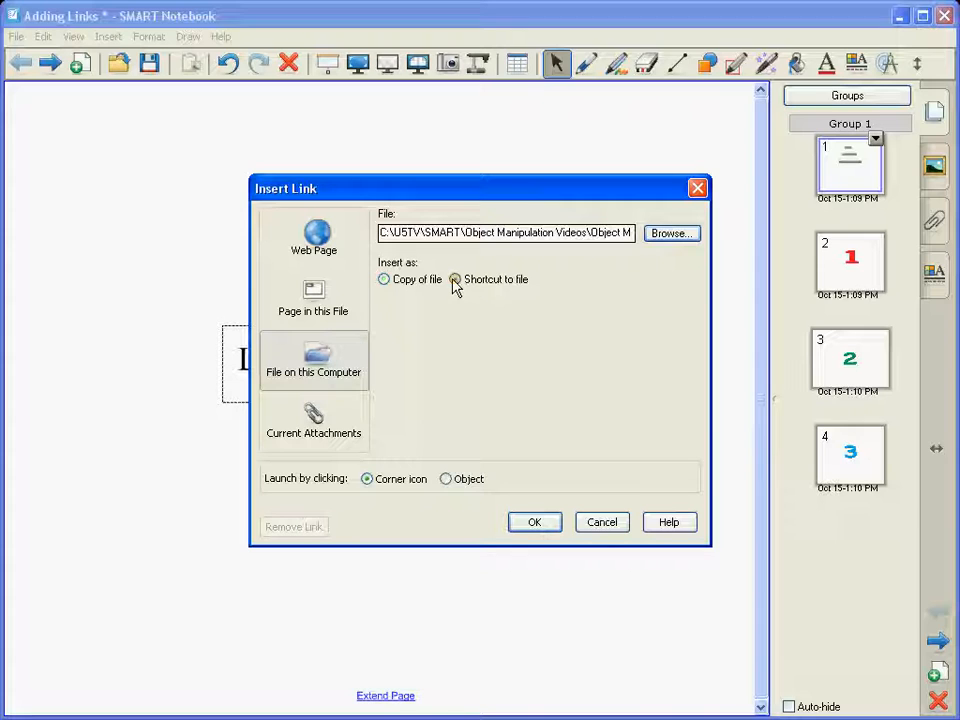
- Insert the document link as a shortcut to the file with the object as launcher, and test it from the "Link to a Document" text
left_click(455, 280)
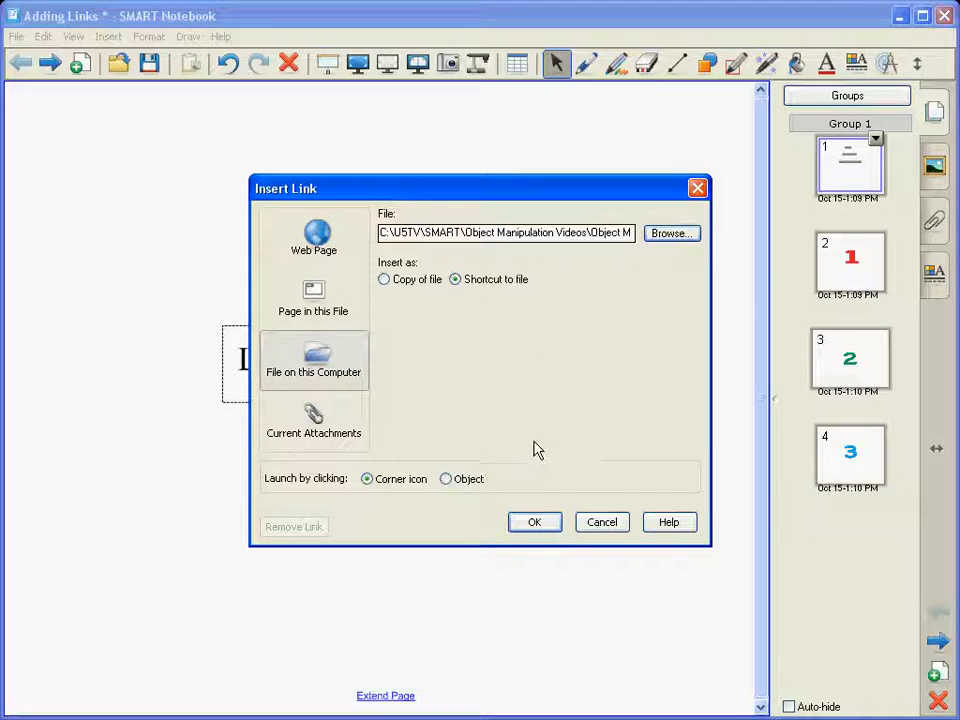
left_click(447, 480)
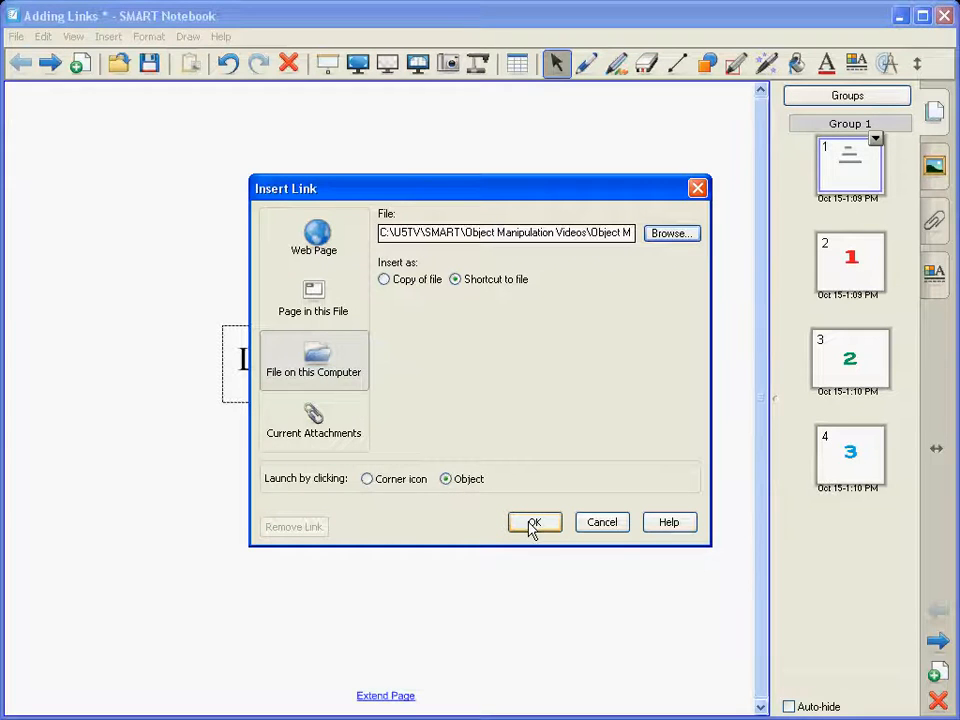
left_click(533, 523)
left_click(491, 521)
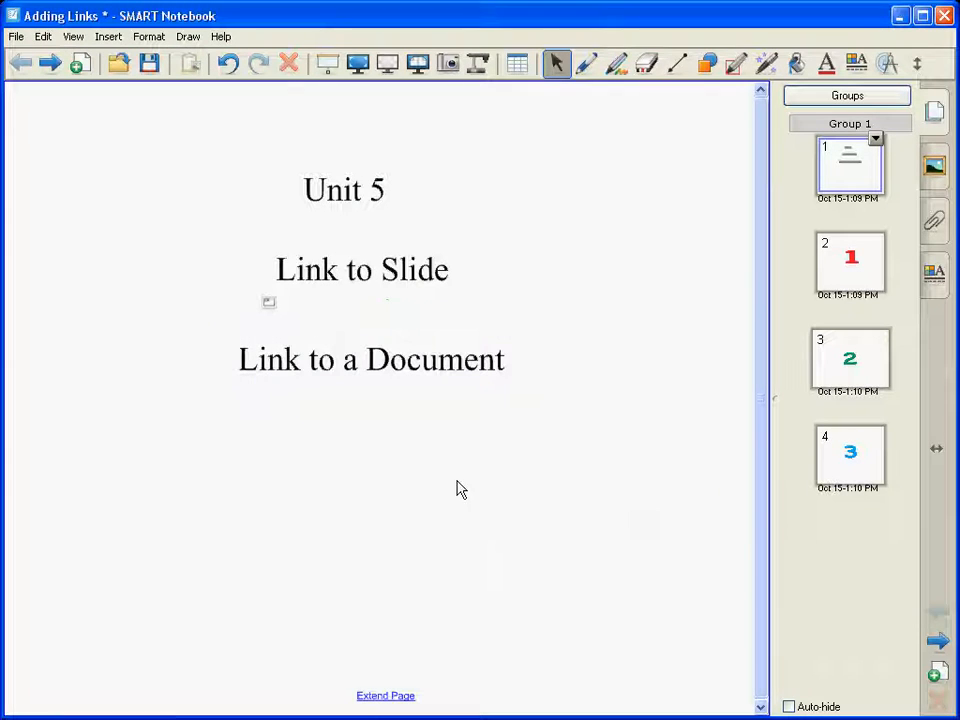
left_click(385, 371)
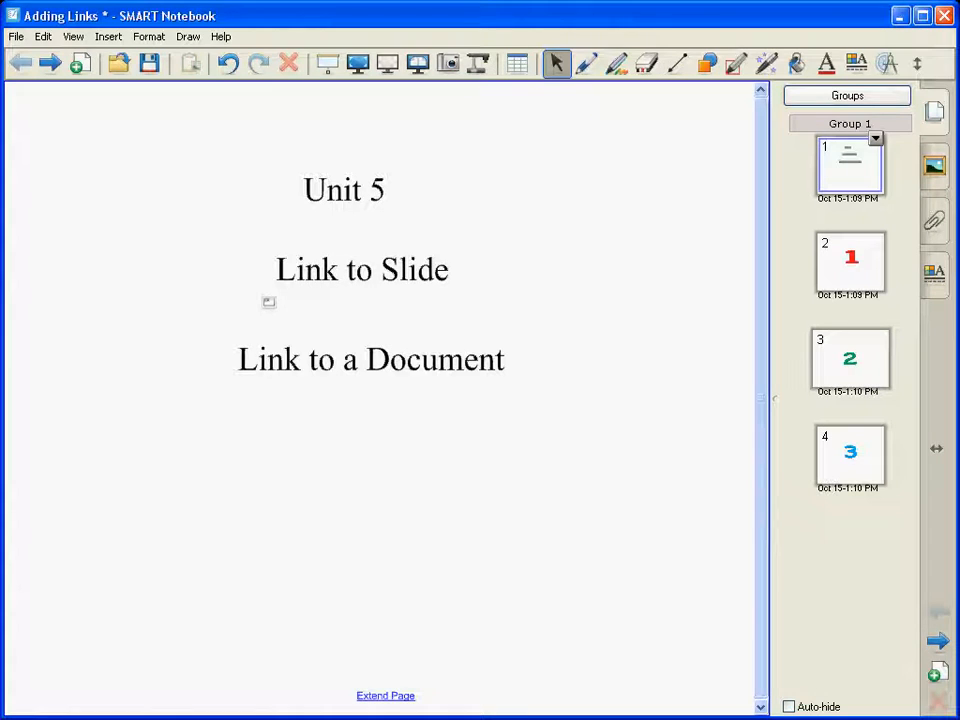
- Add the text "Link to Attachment" below "Link to a Document" and move it left to line up beneath it
left_click(322, 425)
type("Link ")
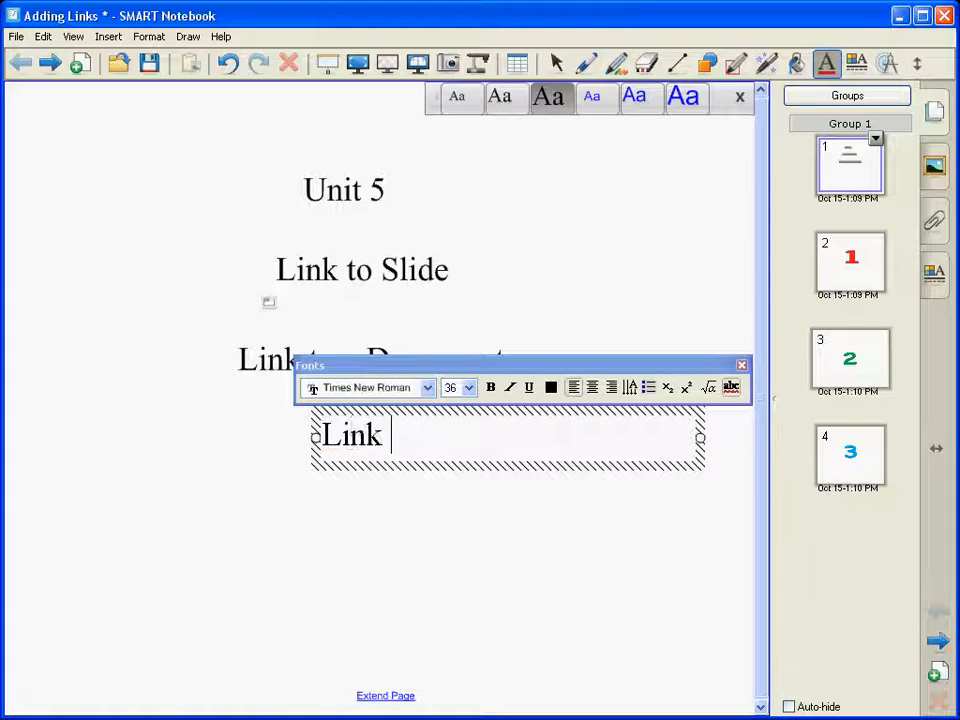
type("to At")
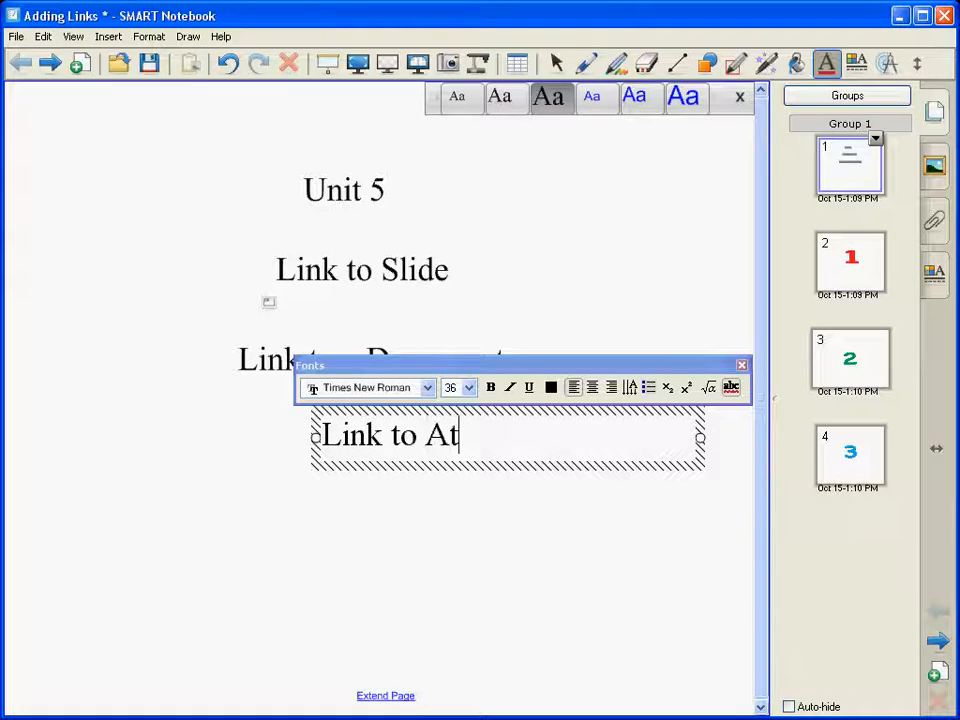
type("tachment")
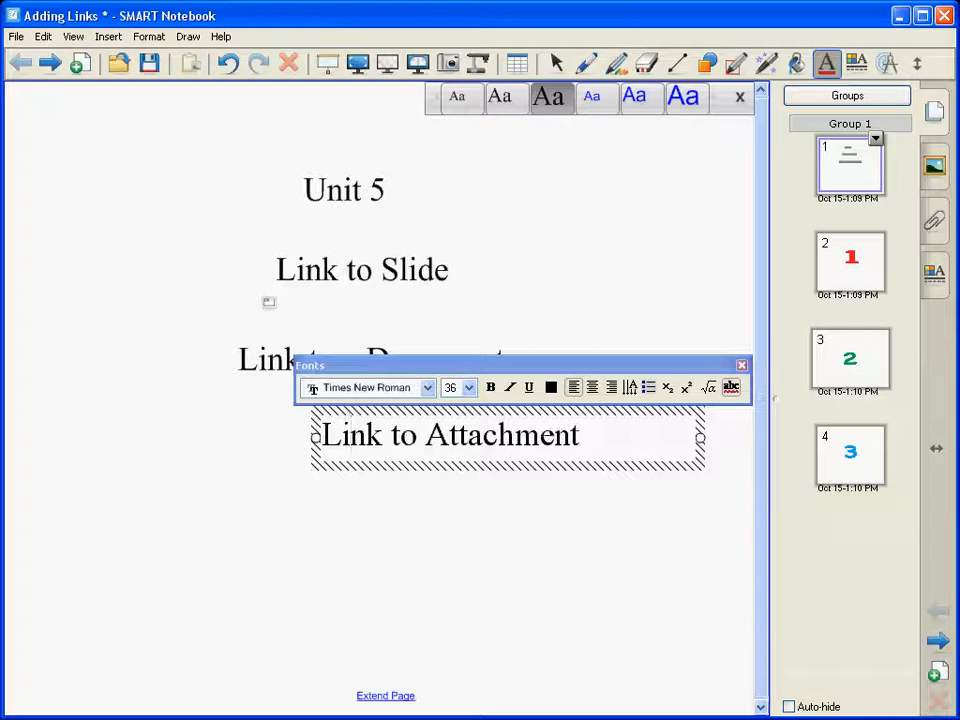
left_click(556, 62)
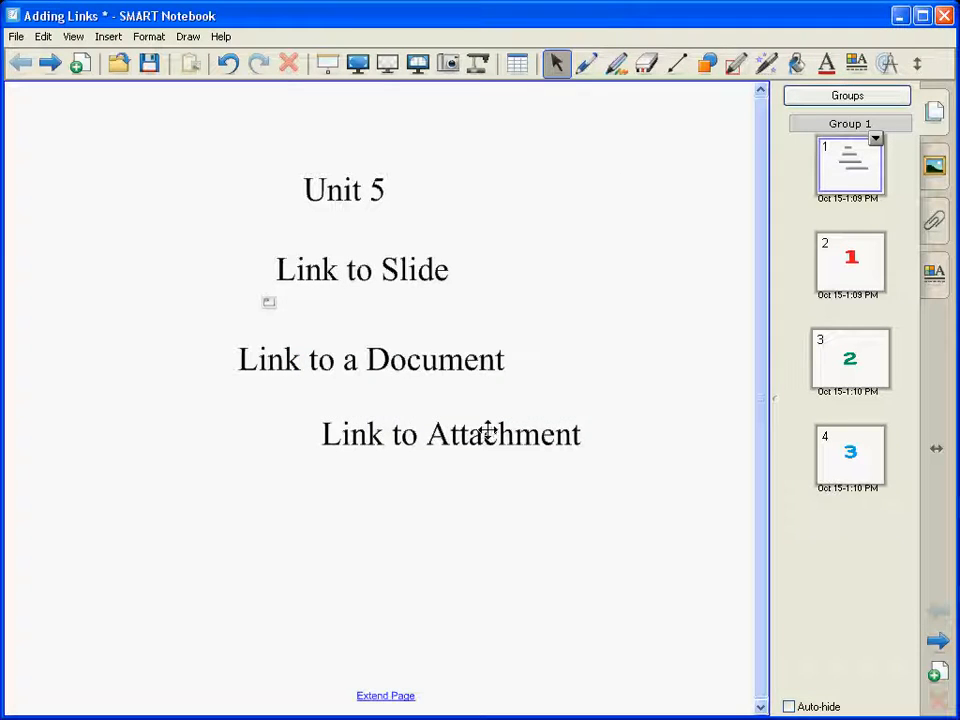
left_click_drag(488, 430, 414, 454)
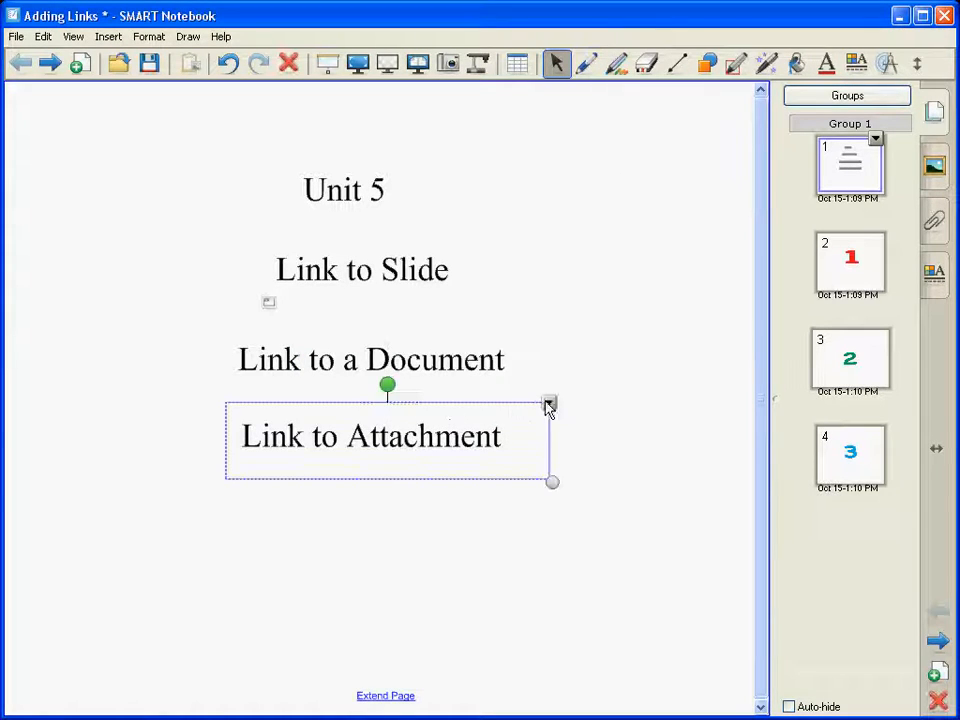
- Link the "Link to Attachment" text to the current attachment "Object Manipulaiton - Magnifying Glass" with the corner icon as launcher, and test the link
left_click(549, 404)
left_click(574, 616)
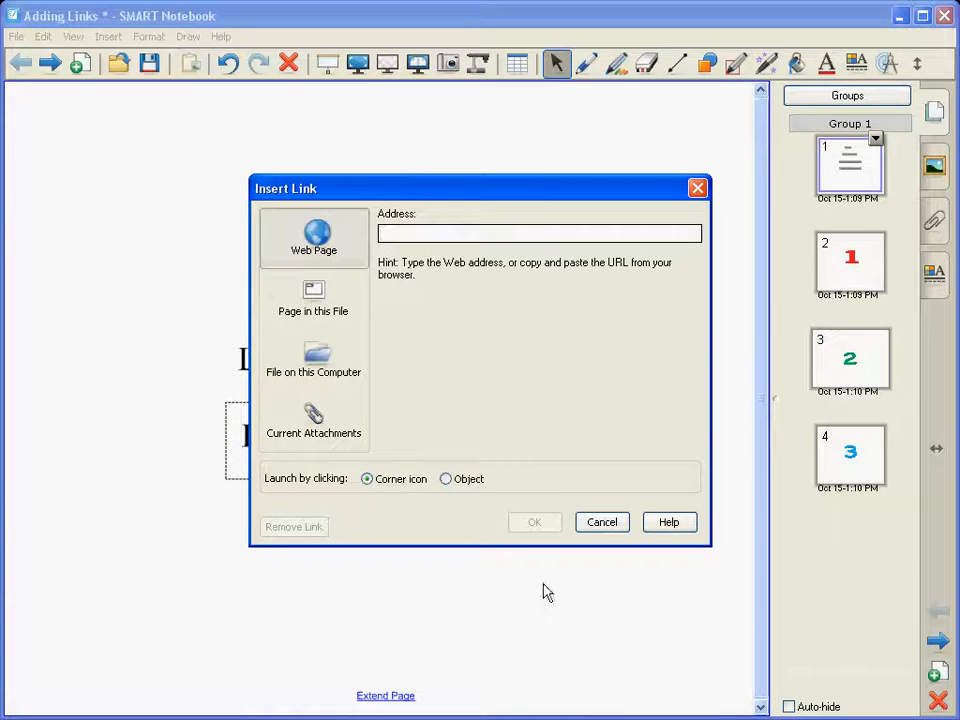
left_click(318, 425)
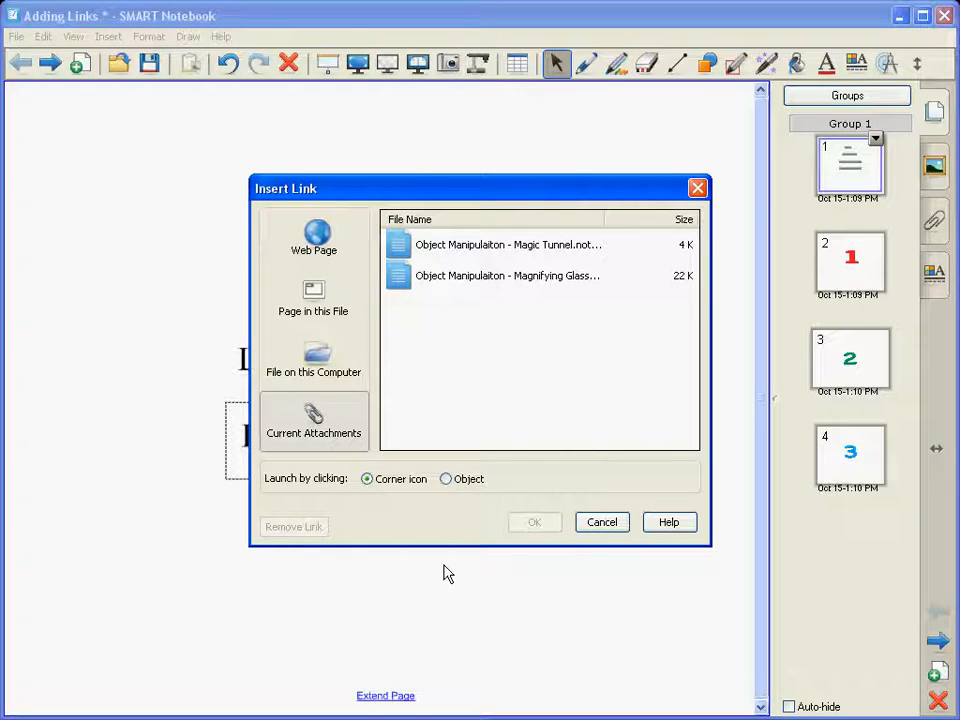
left_click(325, 370)
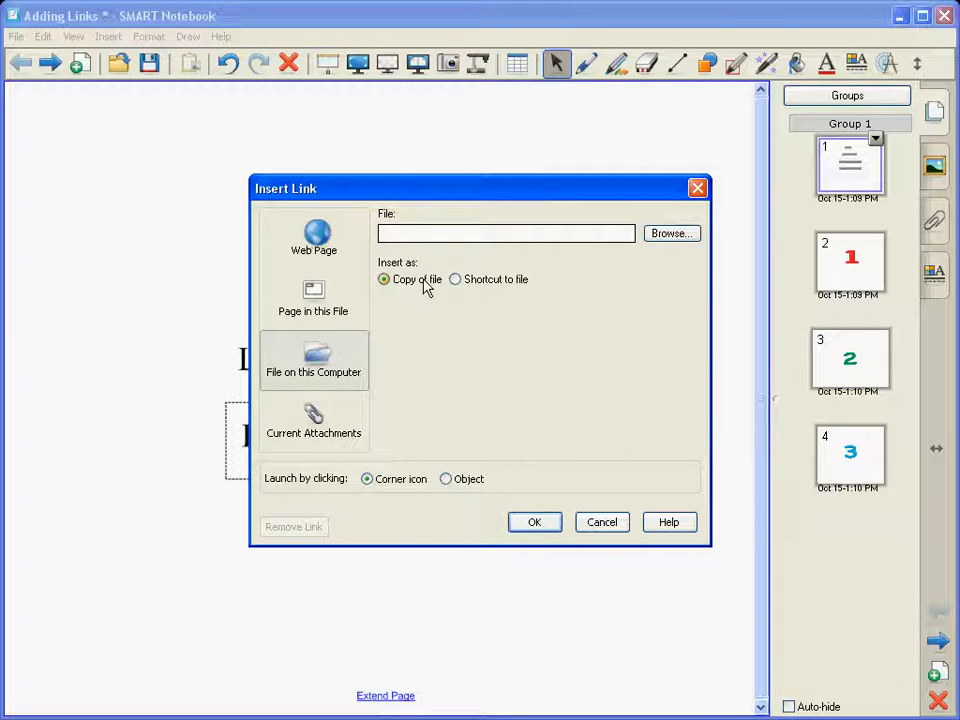
left_click(330, 435)
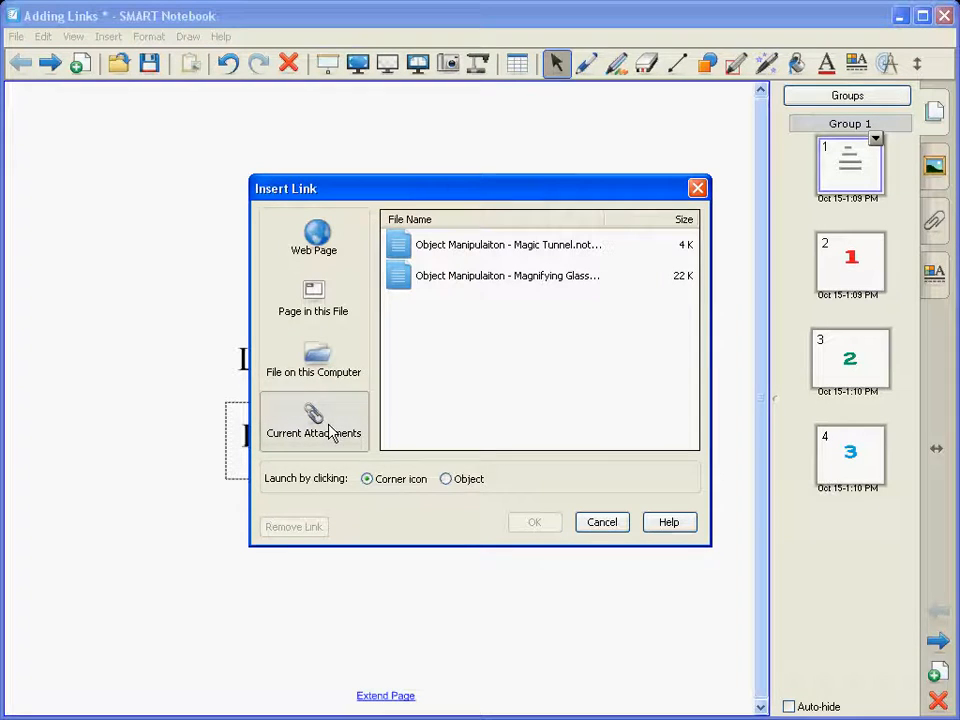
left_click(495, 280)
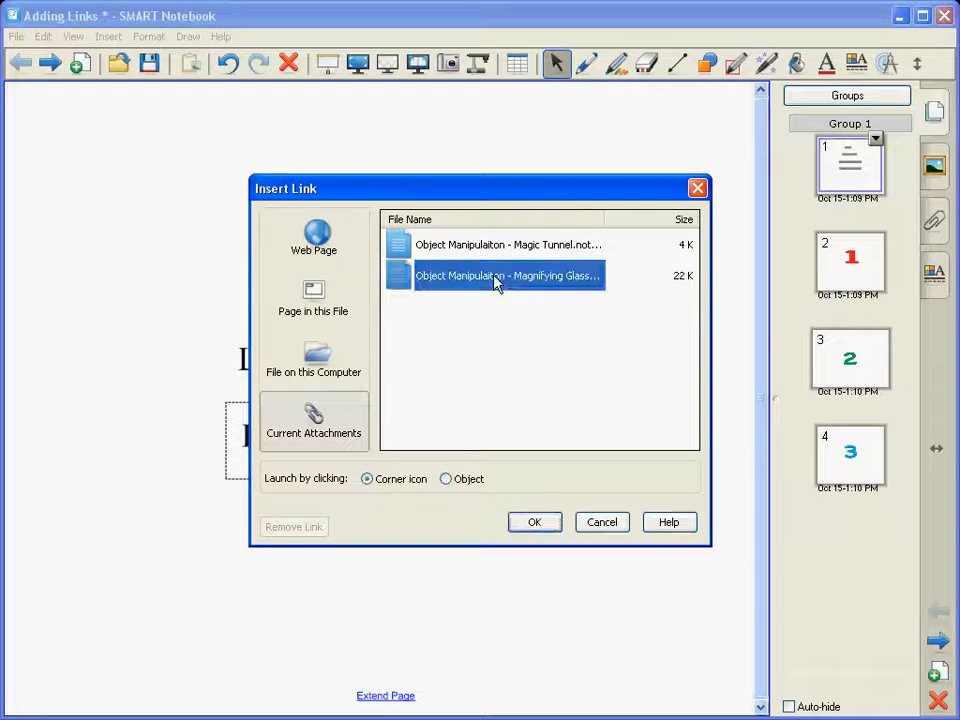
left_click(533, 525)
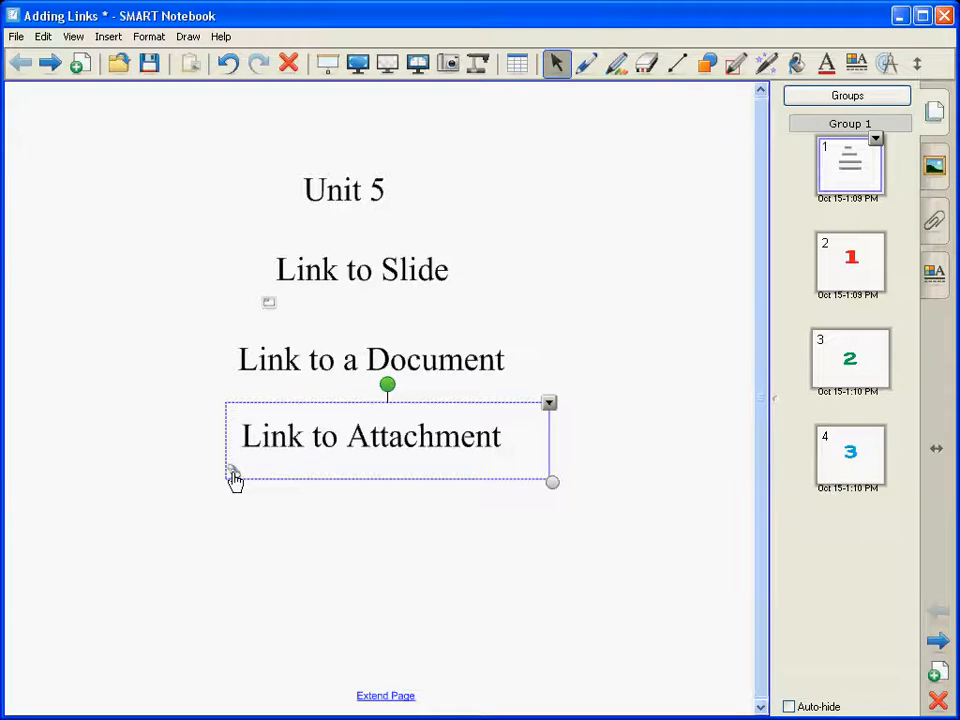
left_click(287, 518)
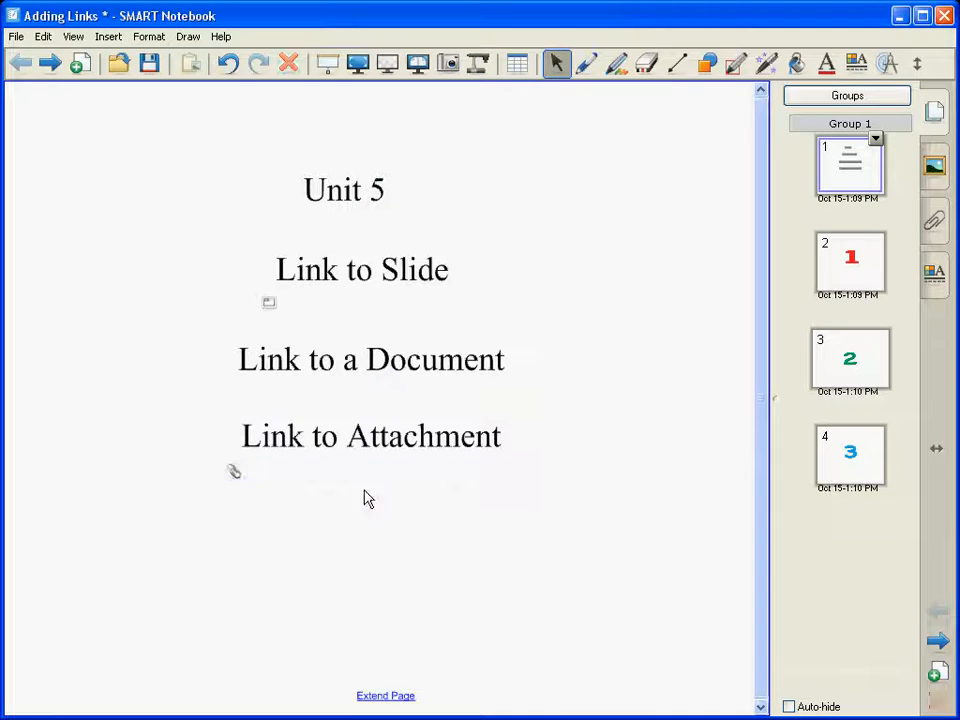
left_click(235, 478)
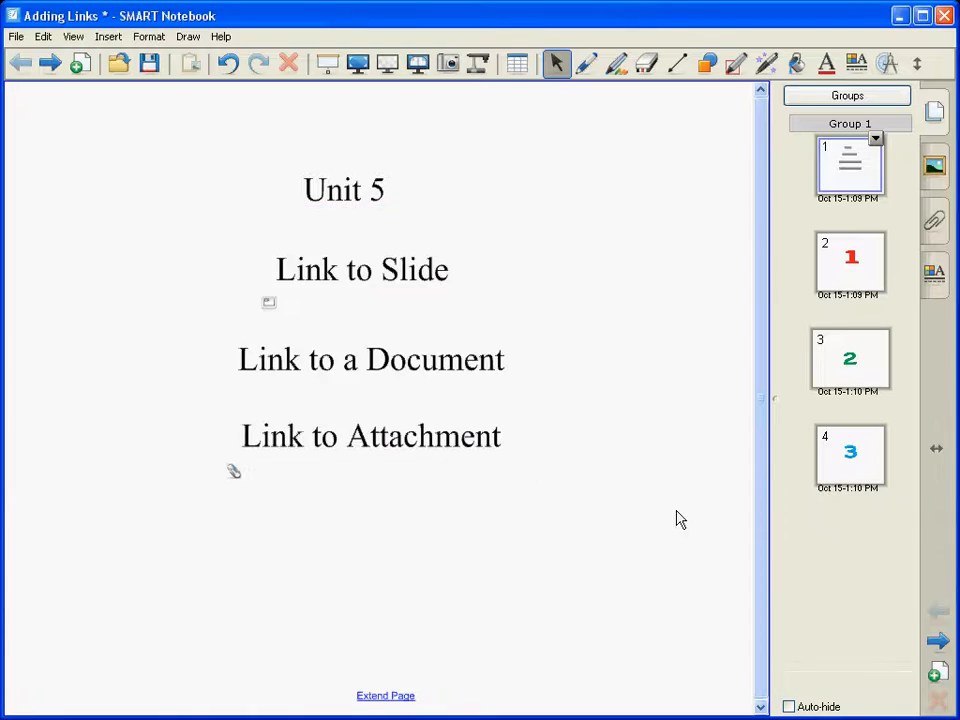